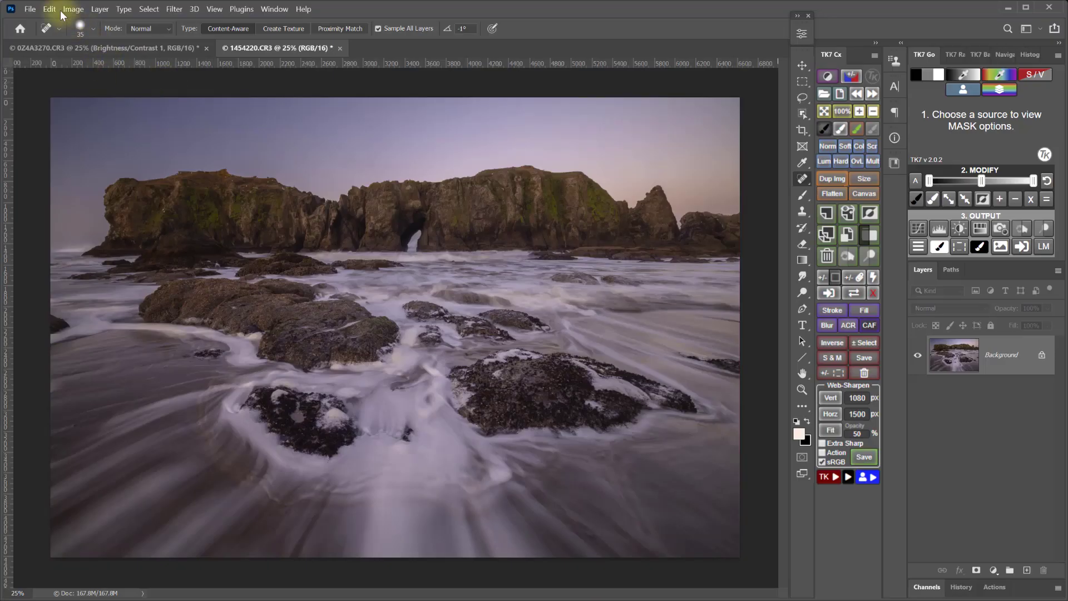
Step: Replace the seascape's sky with the pink sunset sky and set Color Adjustment to 68
{"action": "left_click", "coordinate": [53, 9]}
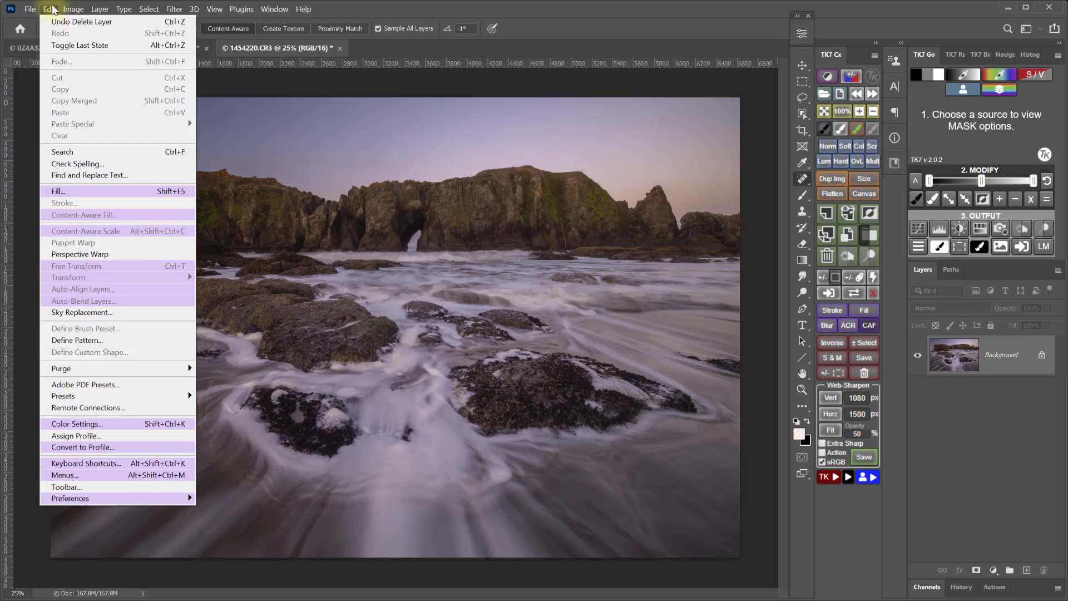
{"action": "left_click", "coordinate": [76, 313]}
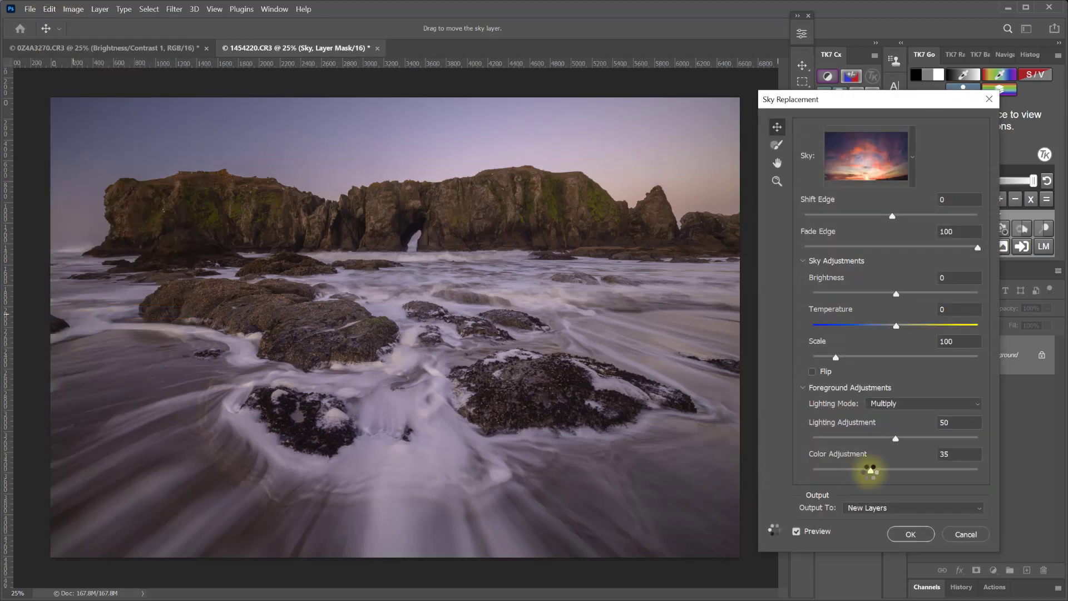
{"action": "left_click_drag", "start_coordinate": [926, 471], "coordinate": [923, 470]}
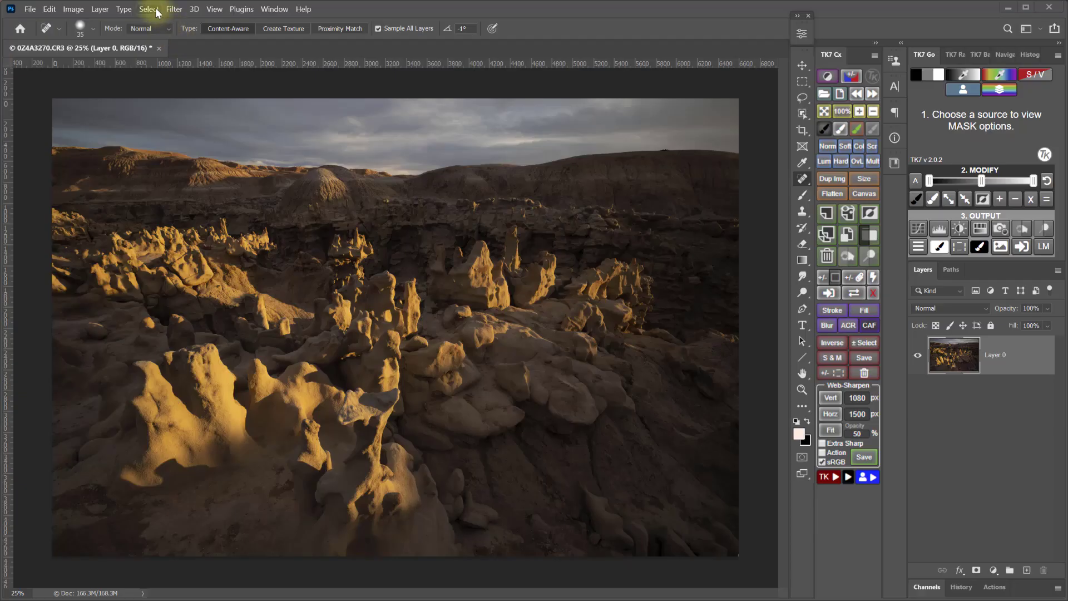
Step: Bring up the badlands photo 0Z4A3270.CR3 and open the Select menu
{"action": "left_click", "coordinate": [154, 10]}
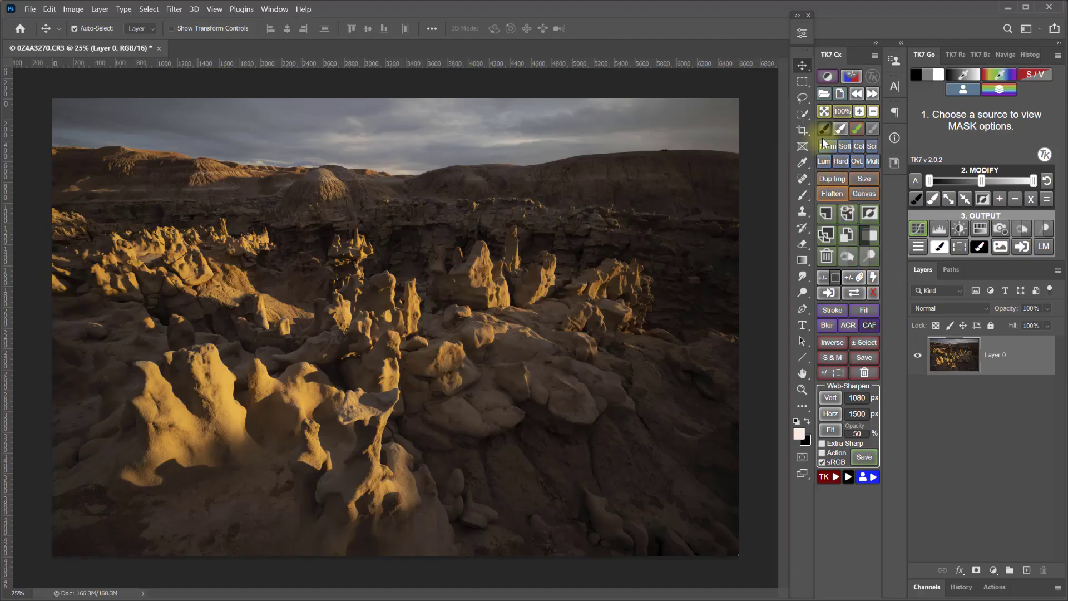
Step: Quick-select the sky above the badlands ridge and open Select and Mask to refine it
{"action": "left_click", "coordinate": [803, 111]}
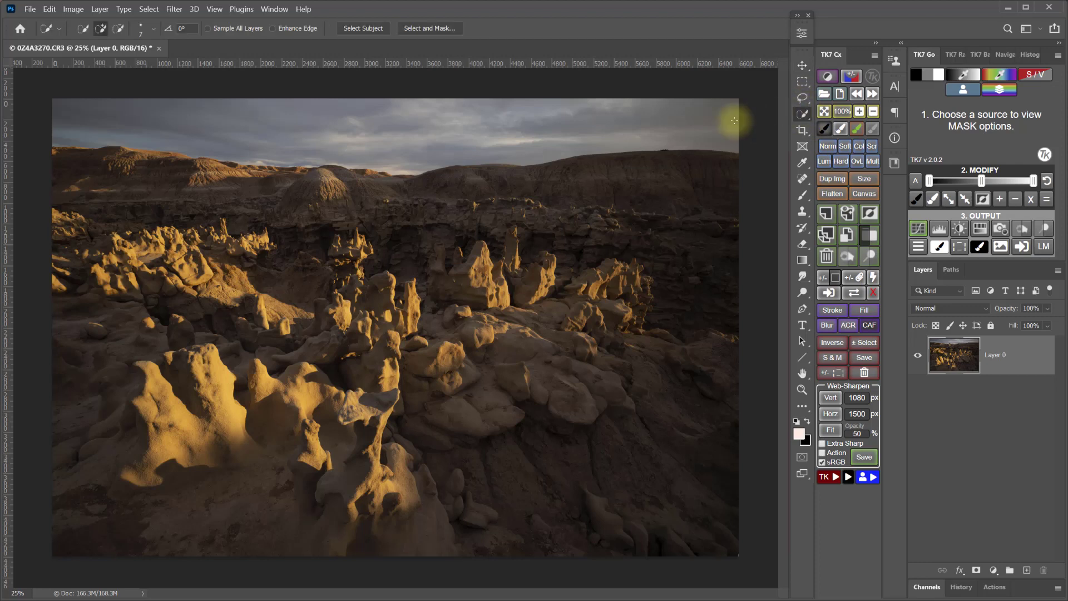
{"action": "mouse_move", "coordinate": [730, 108]}
{"action": "left_mouse_down"}
{"action": "mouse_move", "coordinate": [690, 118]}
{"action": "mouse_move", "coordinate": [317, 121]}
{"action": "left_mouse_up"}
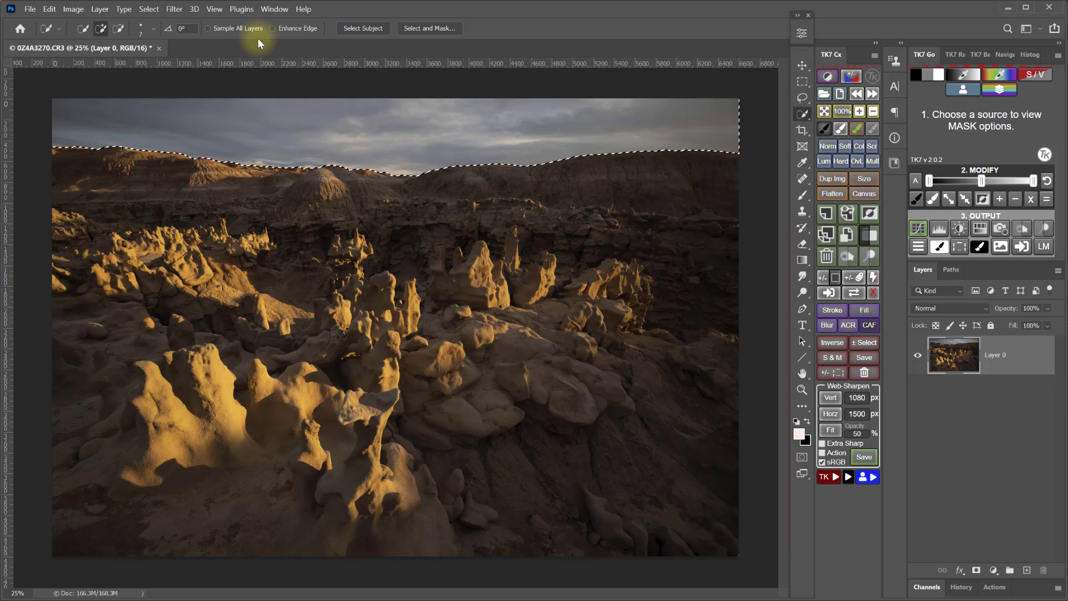
{"action": "left_click", "coordinate": [149, 9]}
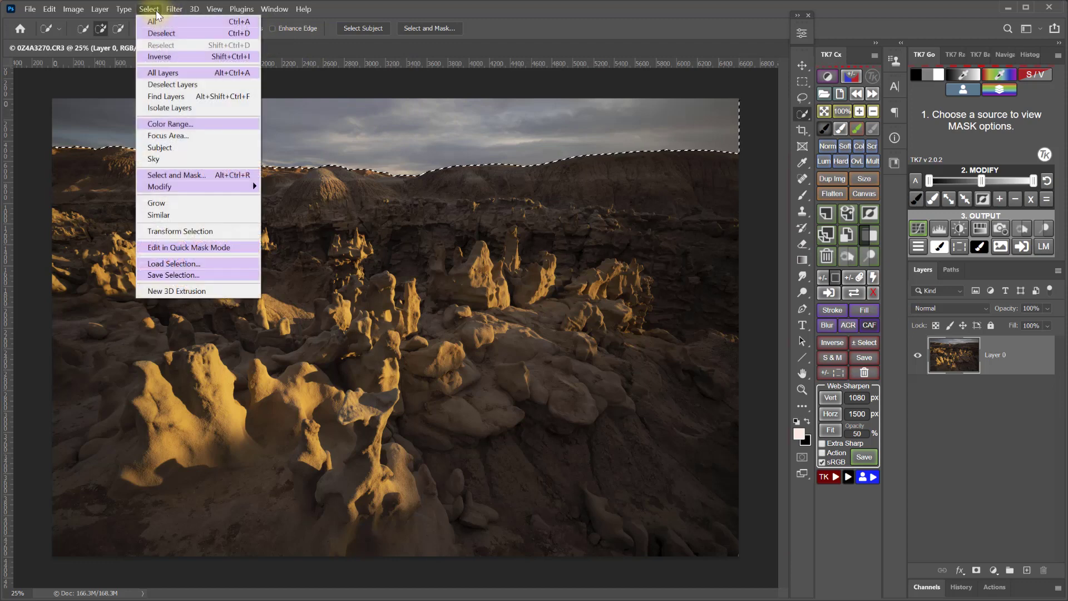
{"action": "left_click", "coordinate": [172, 175]}
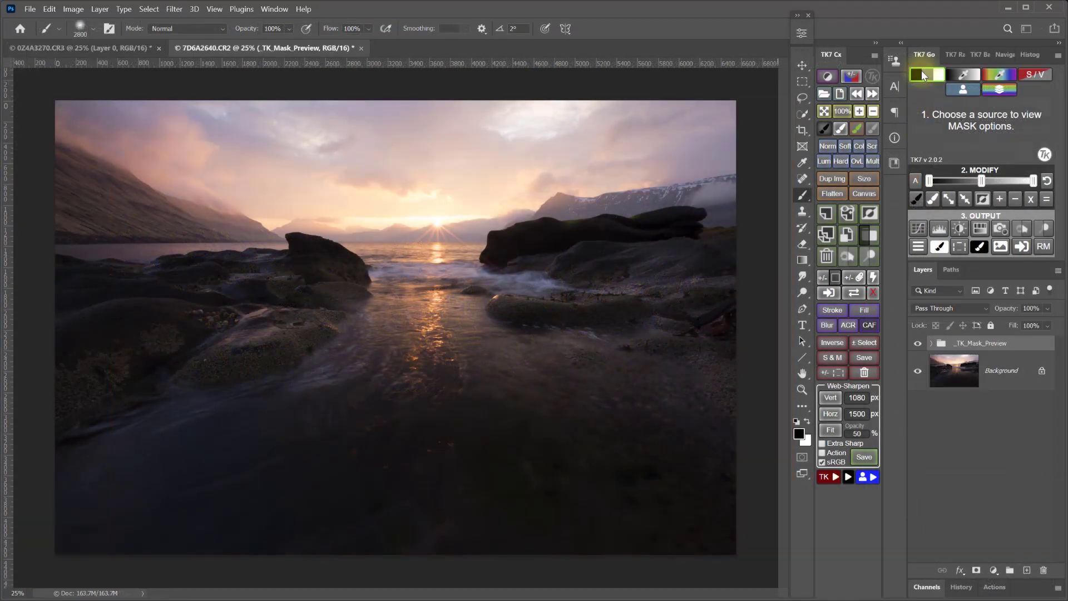
Step: Create a _TK_Paint mask layer and paint the lake photo's foreground rocks and water black
{"action": "left_click", "coordinate": [921, 76]}
{"action": "left_click", "coordinate": [917, 199]}
{"action": "mouse_move", "coordinate": [669, 442]}
{"action": "left_mouse_down"}
{"action": "mouse_move", "coordinate": [653, 471]}
{"action": "mouse_move", "coordinate": [538, 492]}
{"action": "mouse_move", "coordinate": [289, 508]}
{"action": "mouse_move", "coordinate": [44, 505]}
{"action": "mouse_move", "coordinate": [218, 440]}
{"action": "mouse_move", "coordinate": [453, 411]}
{"action": "mouse_move", "coordinate": [719, 357]}
{"action": "mouse_move", "coordinate": [489, 390]}
{"action": "mouse_move", "coordinate": [227, 375]}
{"action": "mouse_move", "coordinate": [83, 320]}
{"action": "mouse_move", "coordinate": [8, 262]}
{"action": "left_mouse_up"}
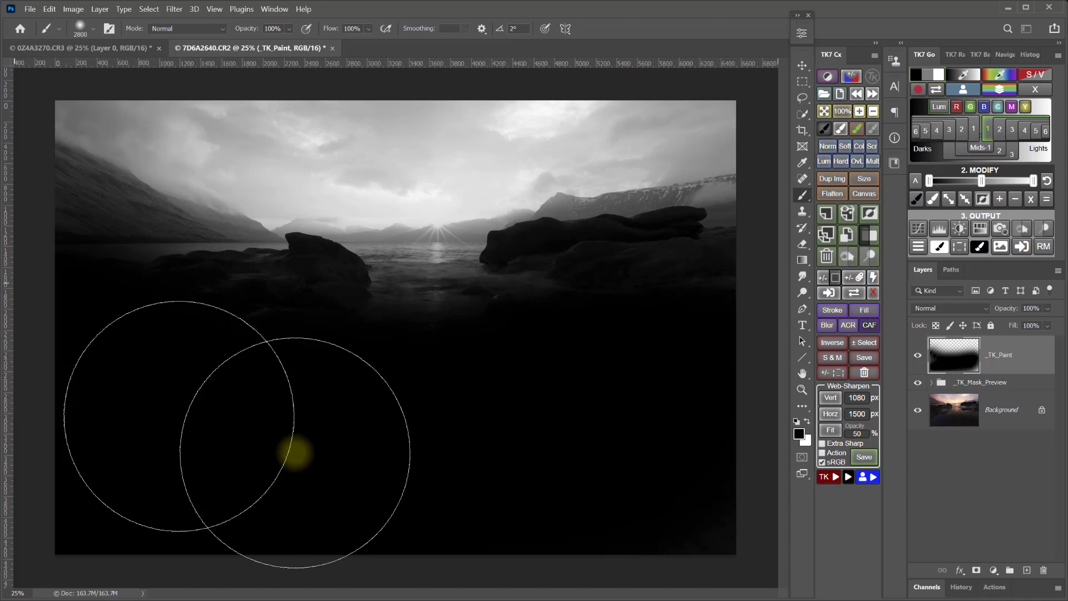
Step: Switch to white with a smaller brush and paint the whole sky white in the mask
{"action": "key", "text": "x"}
{"action": "key", "text": "bracketleft"}
{"action": "key", "text": "bracketleft"}
{"action": "key", "text": "bracketleft"}
{"action": "key", "text": "bracketleft"}
{"action": "key", "text": "bracketleft"}
{"action": "key", "text": "bracketleft"}
{"action": "key", "text": "bracketleft"}
{"action": "key", "text": "bracketleft"}
{"action": "key", "text": "bracketleft"}
{"action": "key", "text": "bracketleft"}
{"action": "key", "text": "bracketleft"}
{"action": "key", "text": "bracketleft"}
{"action": "key", "text": "bracketleft"}
{"action": "key", "text": "bracketleft"}
{"action": "key", "text": "bracketleft"}
{"action": "key", "text": "bracketleft"}
{"action": "key", "text": "bracketleft"}
{"action": "key", "text": "bracketleft"}
{"action": "key", "text": "bracketleft"}
{"action": "mouse_move", "coordinate": [721, 122]}
{"action": "left_mouse_down"}
{"action": "mouse_move", "coordinate": [315, 122]}
{"action": "mouse_move", "coordinate": [66, 97]}
{"action": "mouse_move", "coordinate": [342, 149]}
{"action": "mouse_move", "coordinate": [481, 152]}
{"action": "mouse_move", "coordinate": [720, 128]}
{"action": "mouse_move", "coordinate": [309, 165]}
{"action": "mouse_move", "coordinate": [143, 127]}
{"action": "mouse_move", "coordinate": [384, 167]}
{"action": "left_mouse_up"}
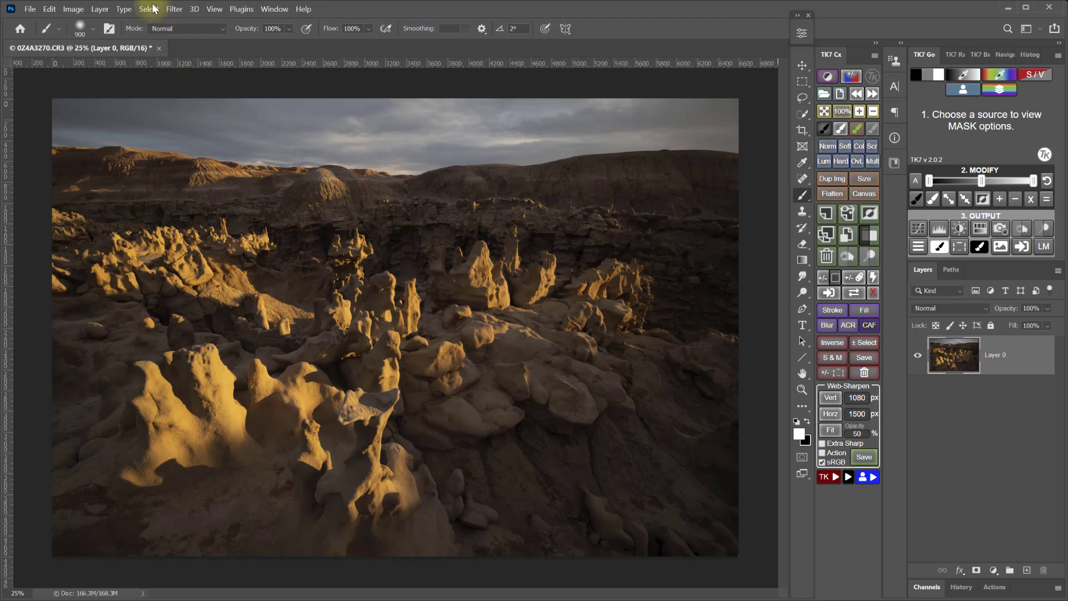
{"action": "left_click", "coordinate": [150, 9]}
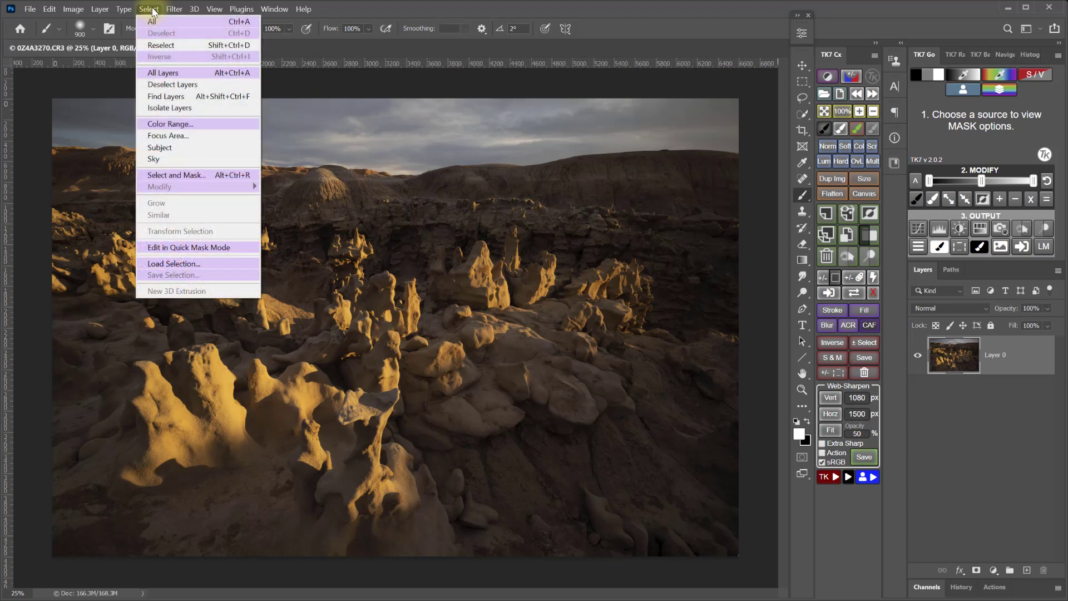
{"action": "left_click", "coordinate": [160, 160]}
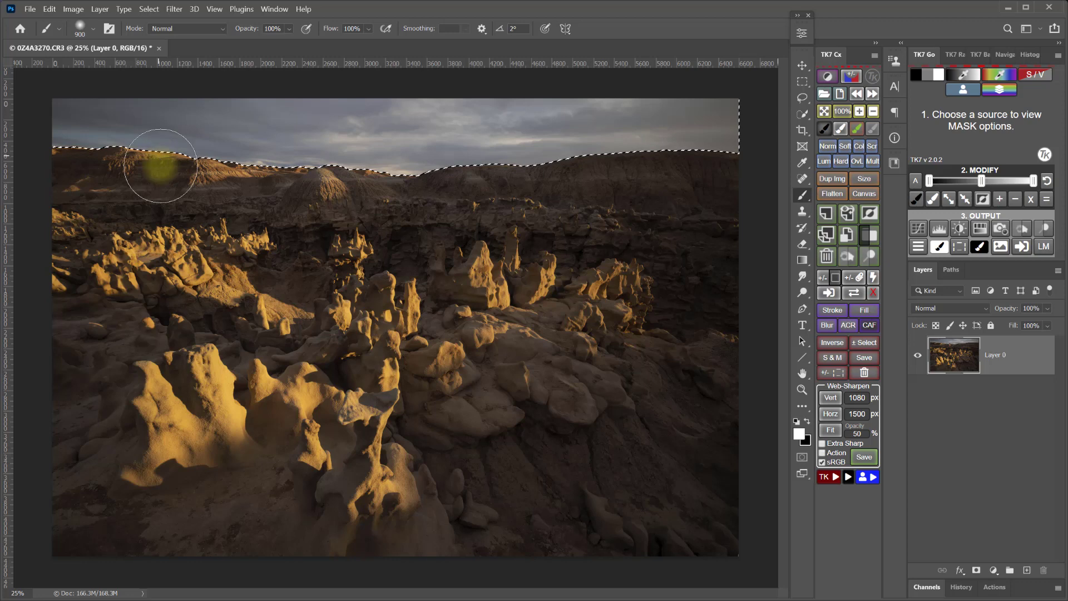
{"action": "left_click", "coordinate": [828, 76]}
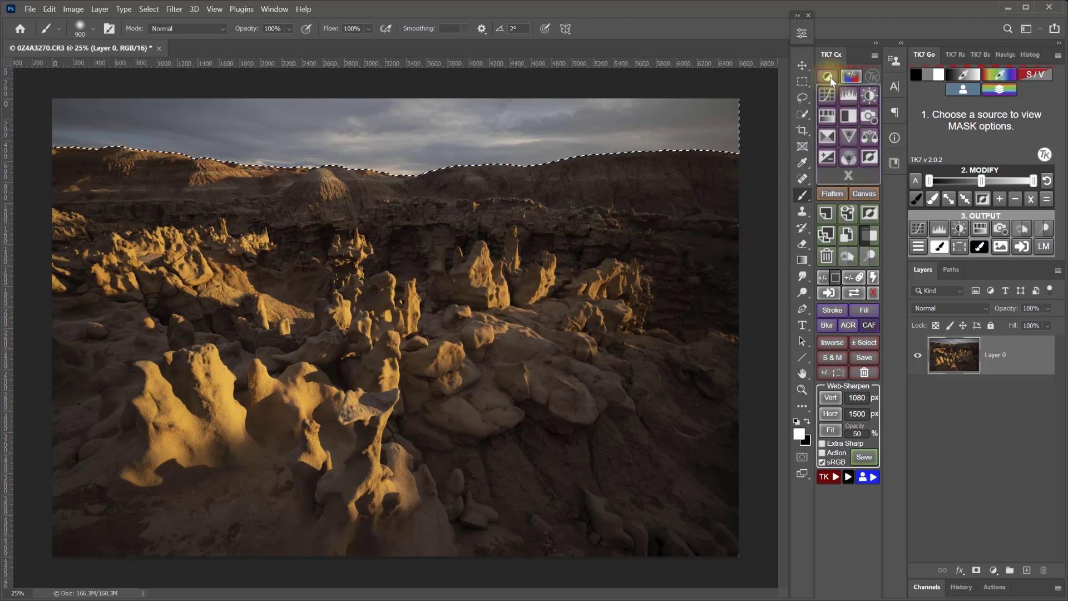
{"action": "left_click", "coordinate": [854, 294]}
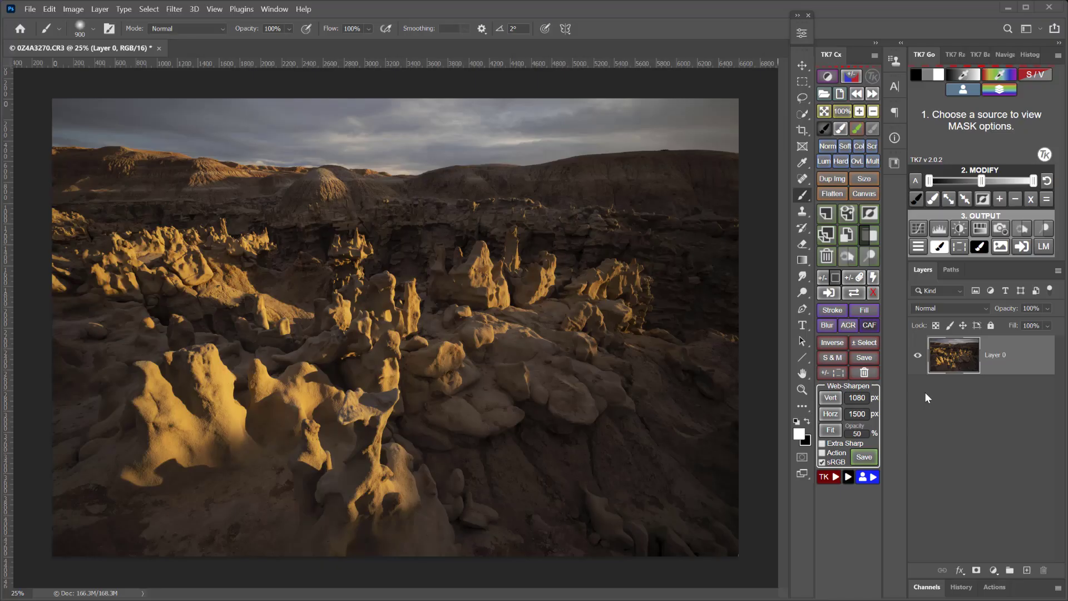
Step: Try Select and Mask, then use Select > Sky to select the badlands sky
{"action": "left_click", "coordinate": [148, 8]}
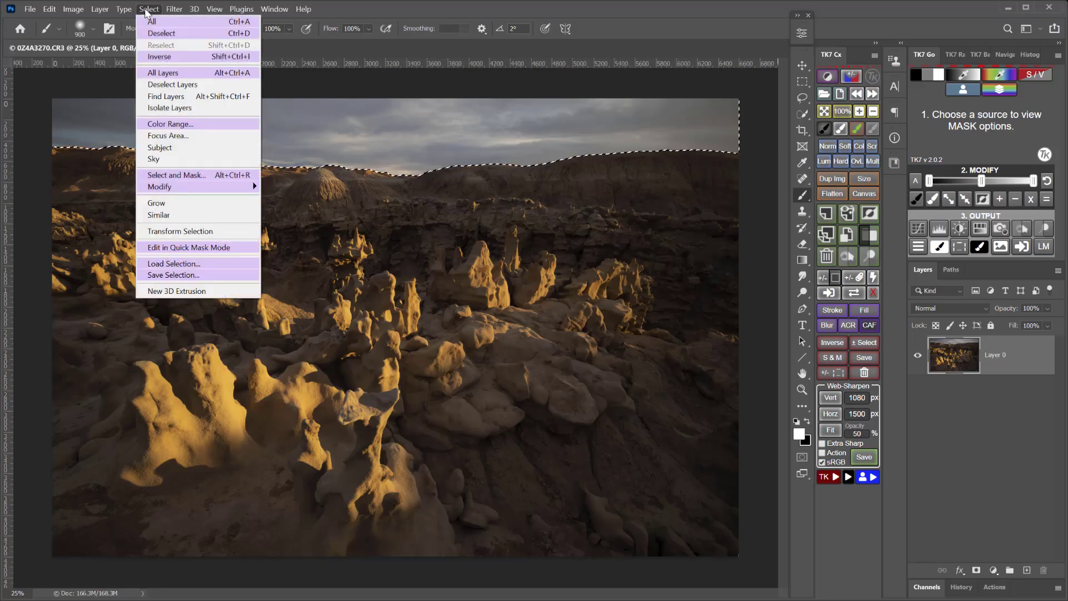
{"action": "left_click", "coordinate": [169, 173]}
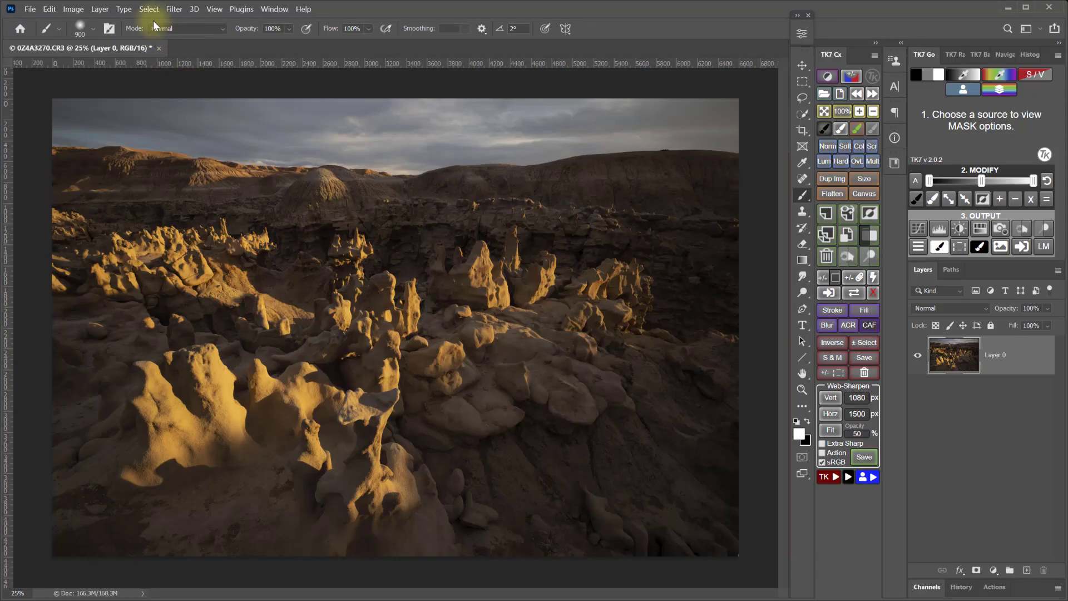
{"action": "left_click", "coordinate": [149, 9]}
{"action": "left_click", "coordinate": [150, 160]}
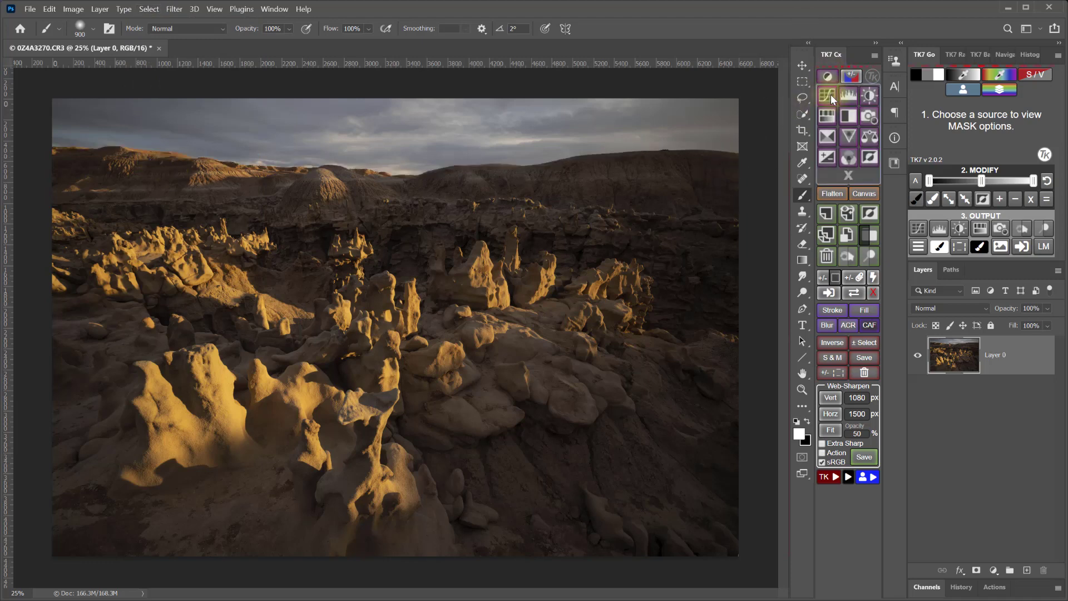
{"action": "left_click", "coordinate": [828, 76]}
{"action": "left_click_drag", "start_coordinate": [722, 146], "coordinate": [716, 178]}
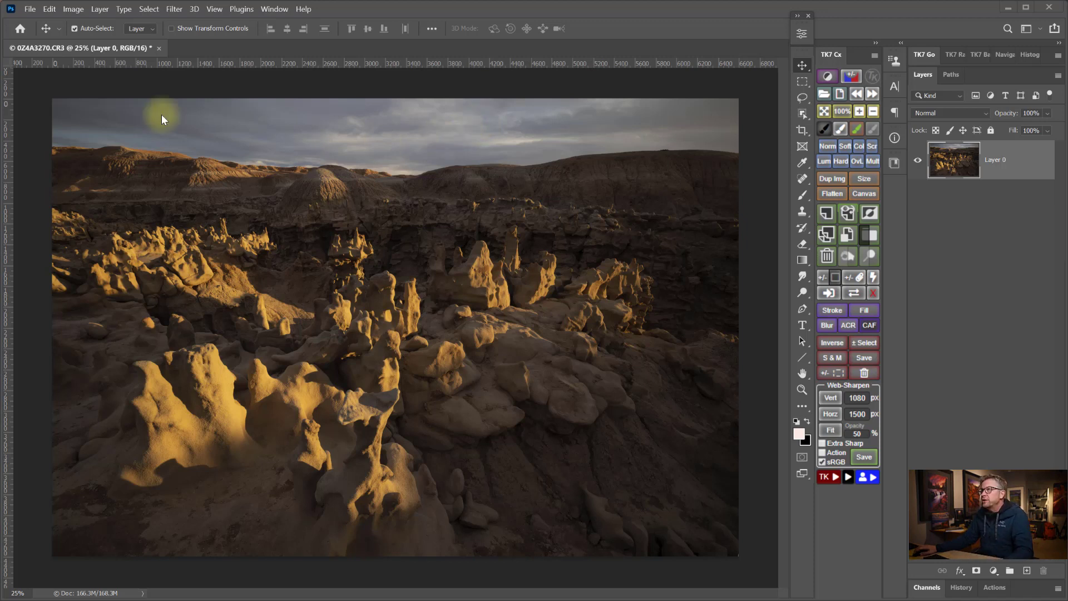
Step: Select the sky with Select > Sky and add a sky-masked Curves layer from the TK7 flyout
{"action": "left_click", "coordinate": [157, 9]}
{"action": "left_click", "coordinate": [160, 160]}
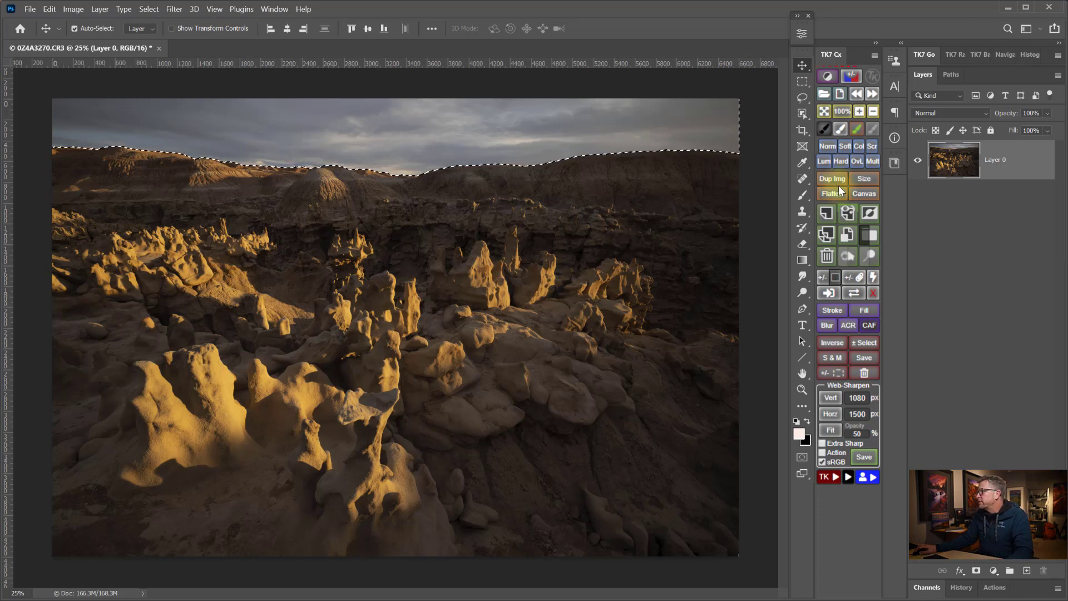
{"action": "mouse_move", "coordinate": [834, 76]}
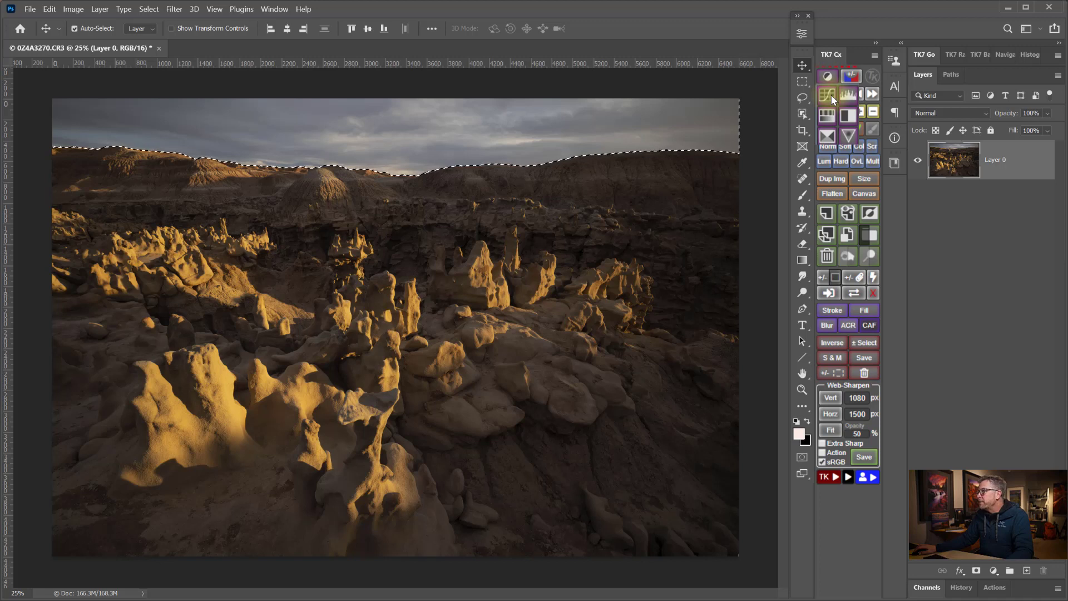
{"action": "left_click", "coordinate": [829, 94]}
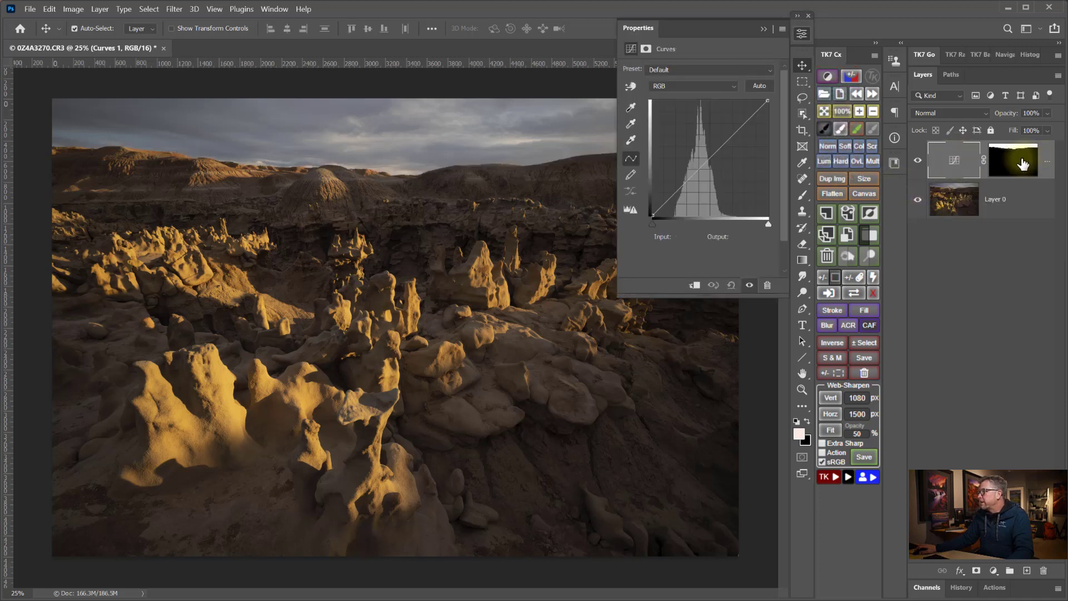
Step: Darken the sky with Curves points 57→26 and 168→180, then close the Properties panel
{"action": "left_click", "coordinate": [854, 293]}
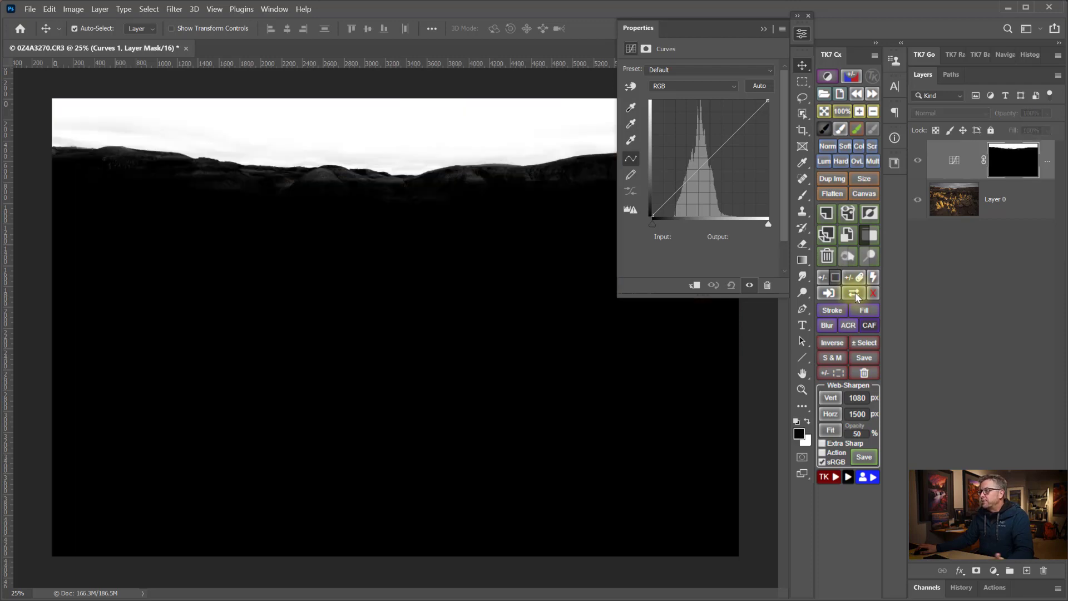
{"action": "left_click", "coordinate": [856, 292]}
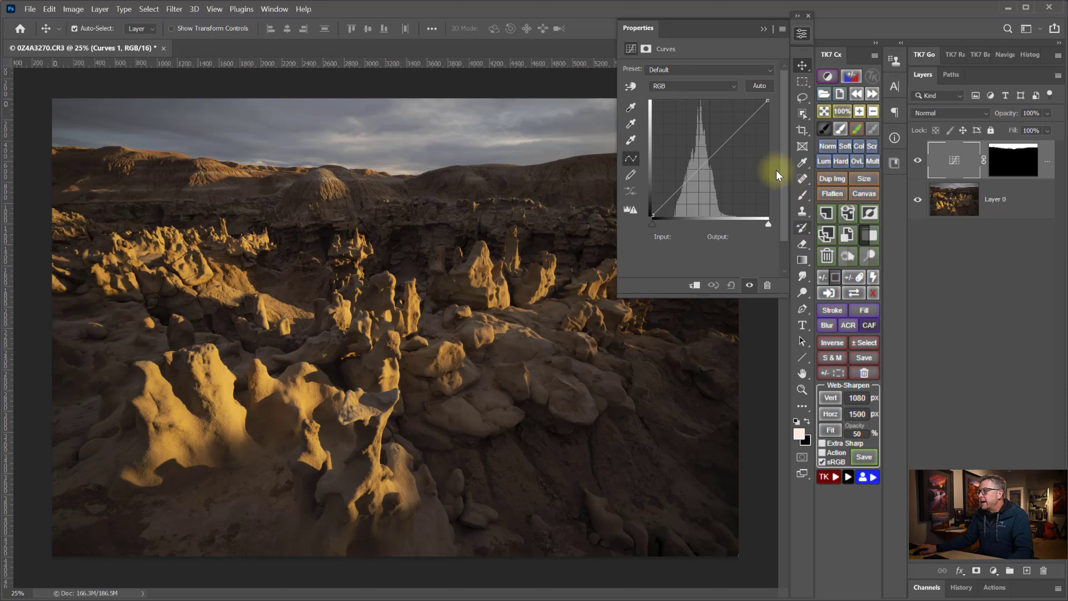
{"action": "left_click_drag", "start_coordinate": [679, 190], "coordinate": [678, 202]}
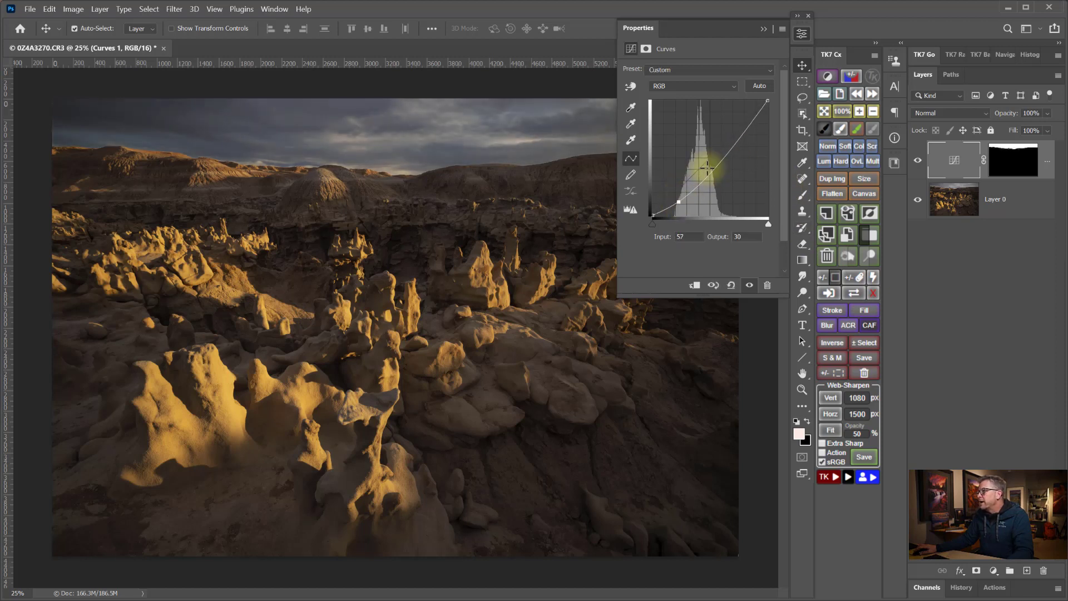
{"action": "left_click_drag", "start_coordinate": [717, 163], "coordinate": [729, 135]}
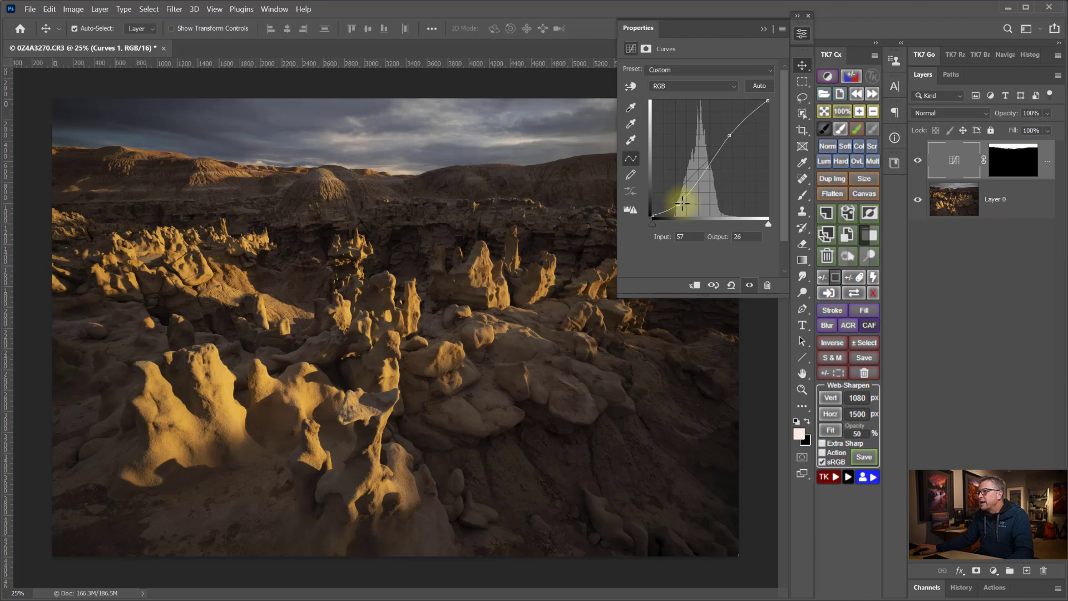
{"action": "left_click_drag", "start_coordinate": [730, 136], "coordinate": [728, 134]}
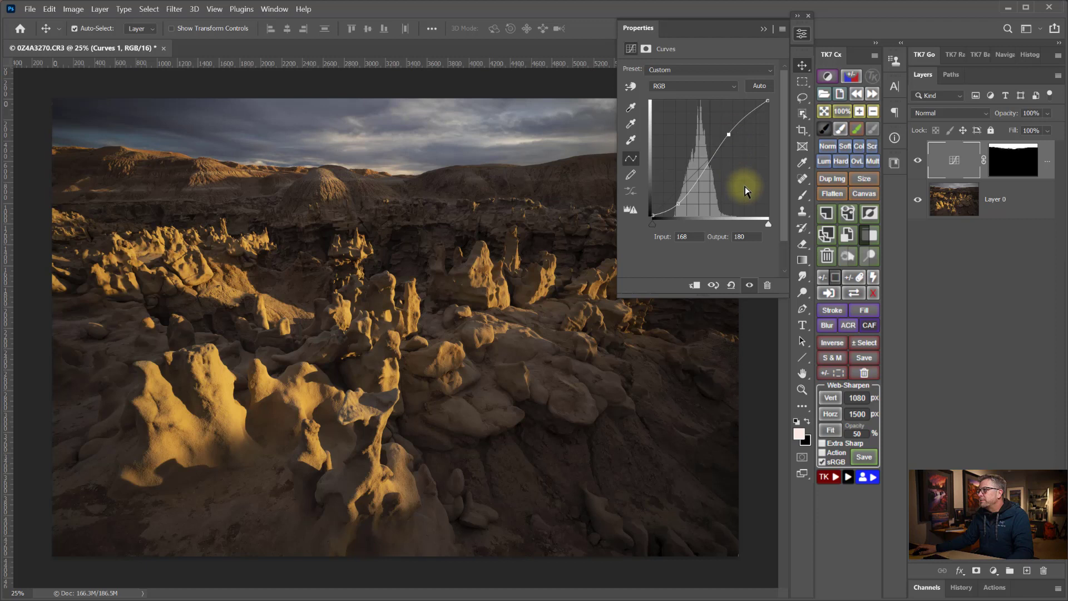
{"action": "left_click", "coordinate": [802, 34]}
Step: Toggle the Curves 1 layer on and off to compare the darkened sky with the original
{"action": "left_click", "coordinate": [917, 160]}
{"action": "left_click", "coordinate": [918, 161]}
{"action": "left_click", "coordinate": [918, 161]}
{"action": "left_click", "coordinate": [918, 161]}
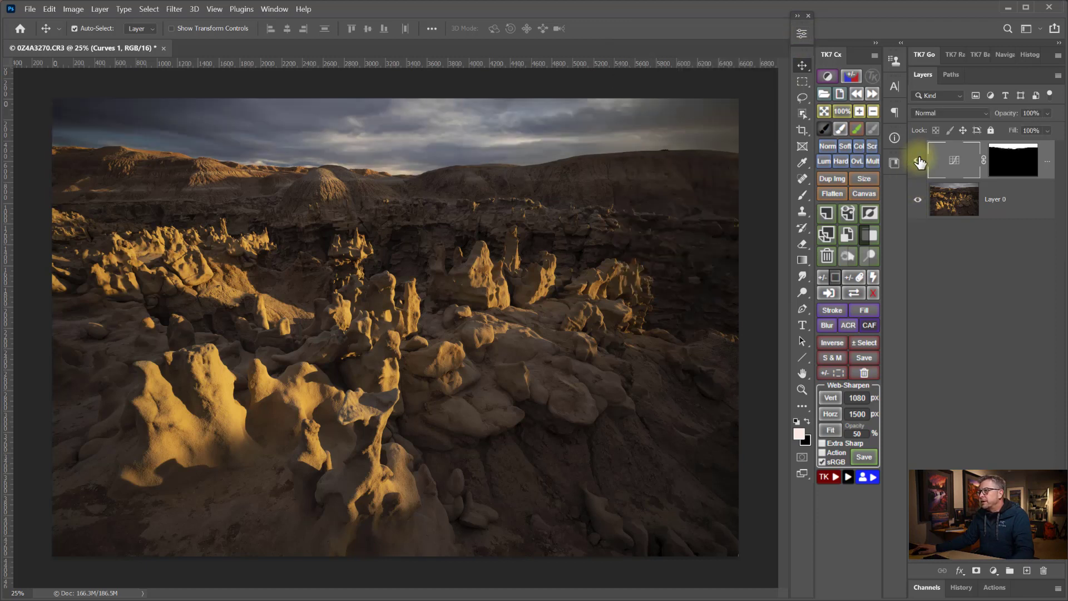
{"action": "left_click", "coordinate": [918, 161]}
{"action": "left_click", "coordinate": [919, 161]}
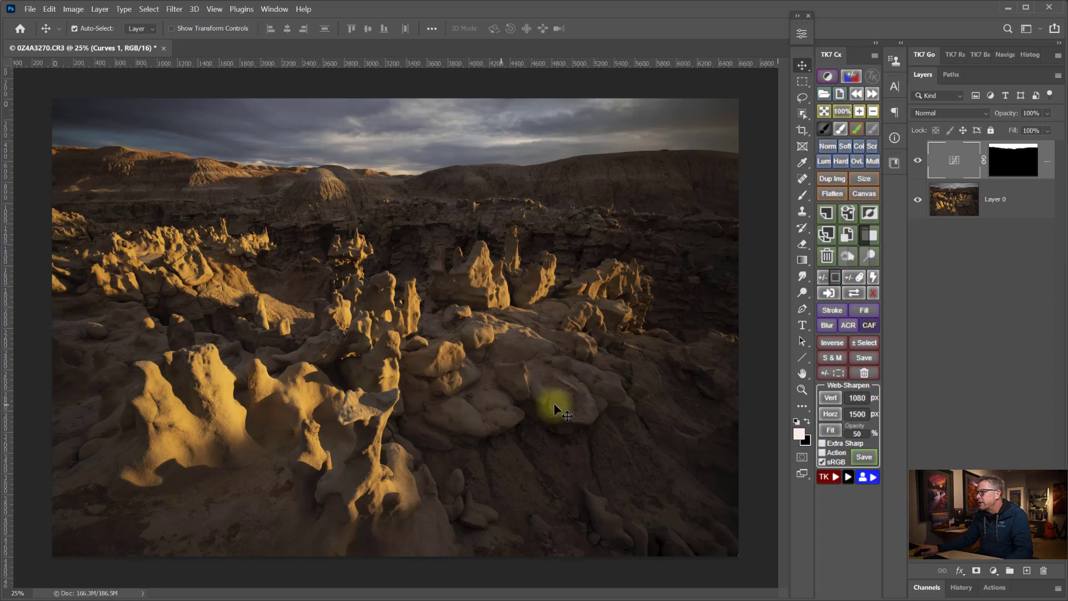
Step: Build a Darks 2 luminosity mask from the Lum source and output it as a new adjustment layer
{"action": "left_click", "coordinate": [922, 56]}
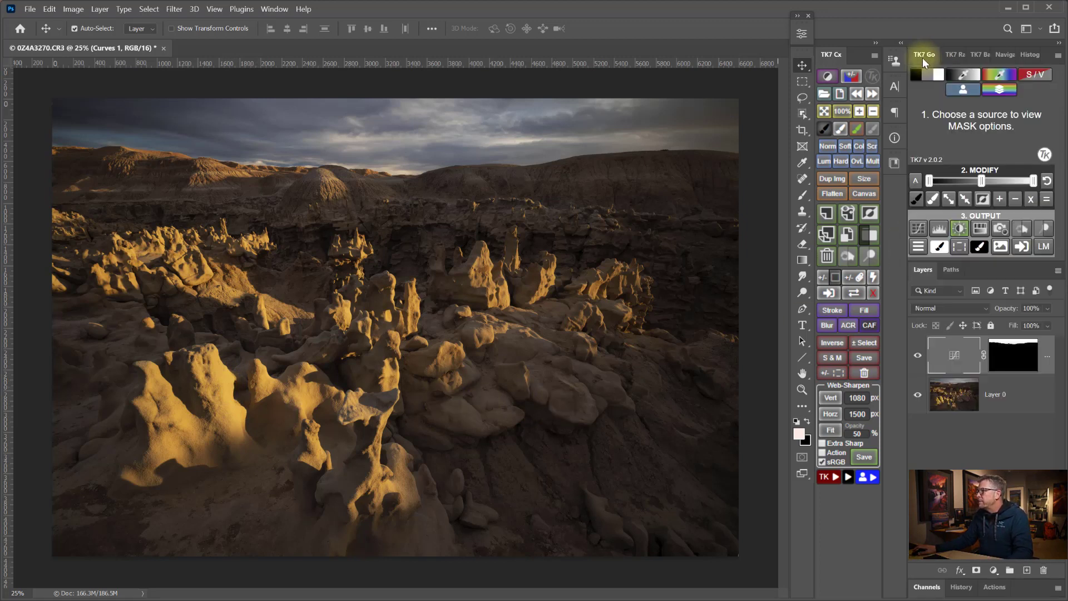
{"action": "left_click", "coordinate": [927, 76]}
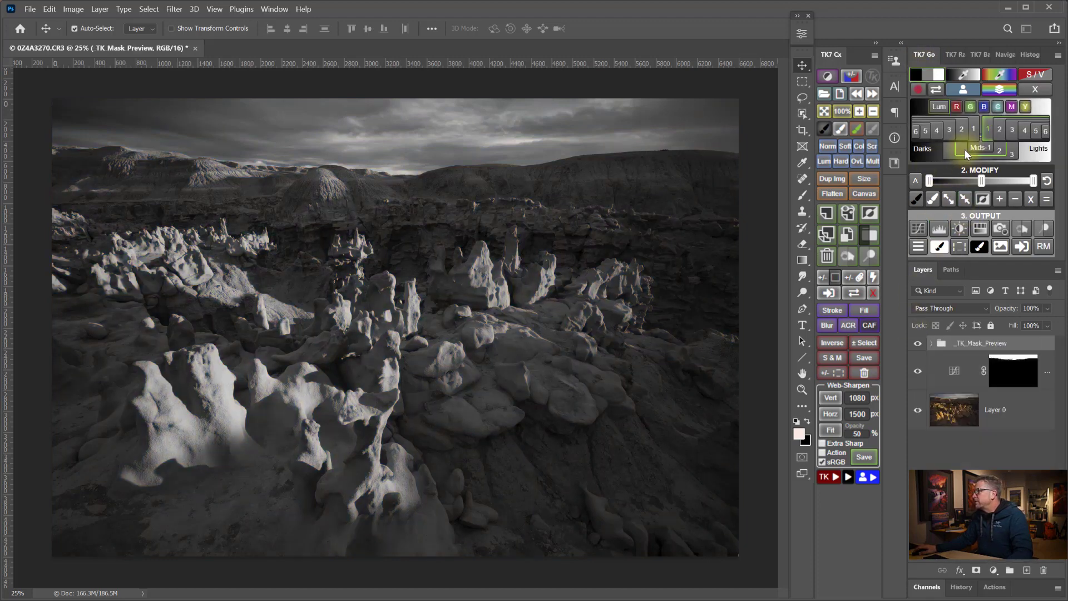
{"action": "left_click", "coordinate": [961, 134]}
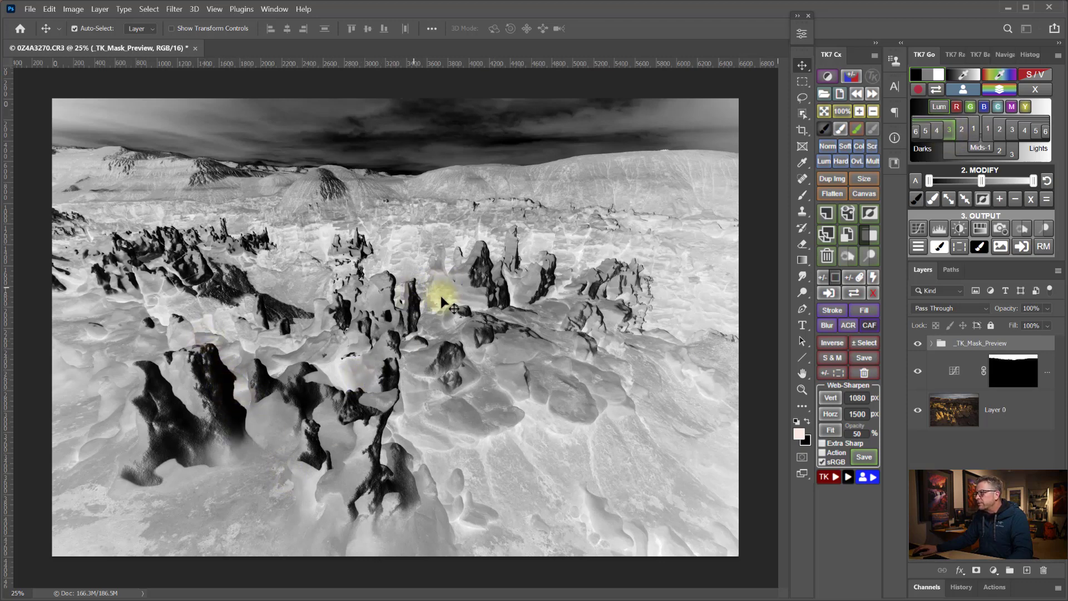
{"action": "left_click", "coordinate": [961, 228]}
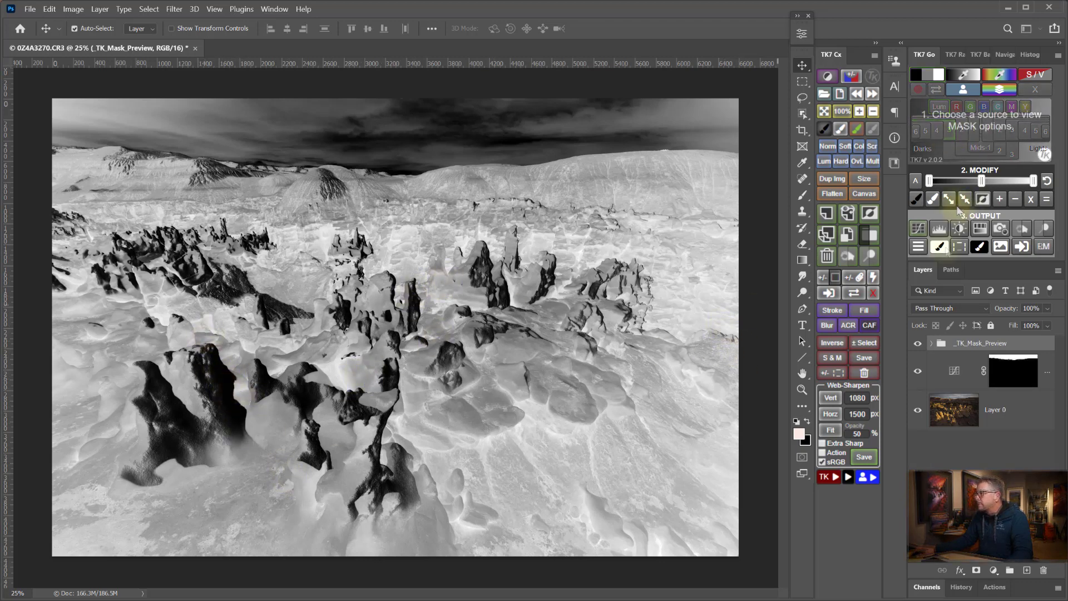
{"action": "left_click", "coordinate": [960, 230]}
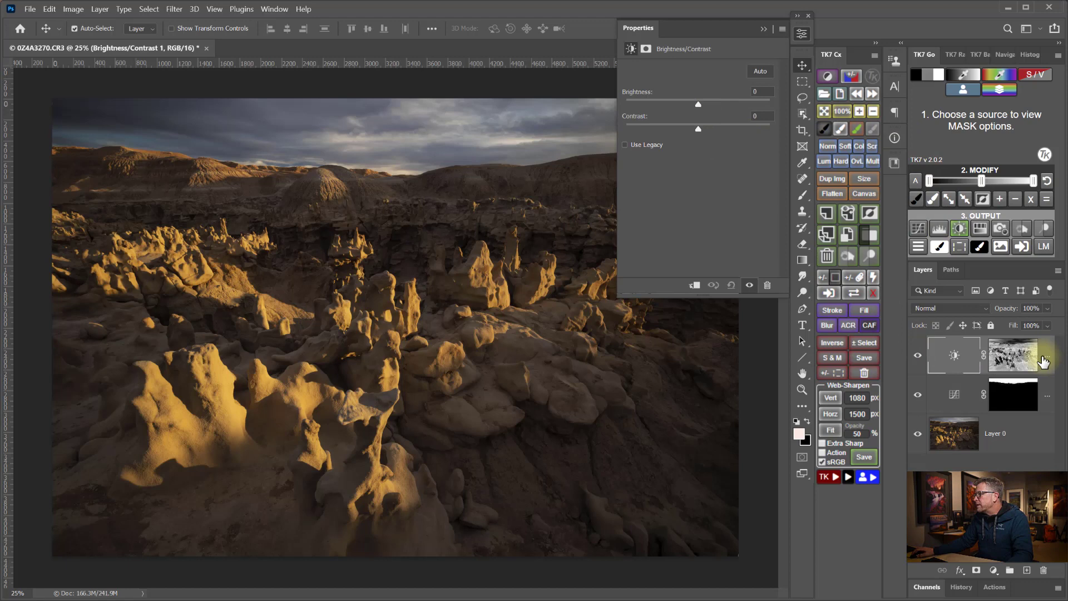
Step: Raise Brightness and Contrast on the luminosity-masked Brightness/Contrast 1 layer
{"action": "left_click", "coordinate": [856, 298]}
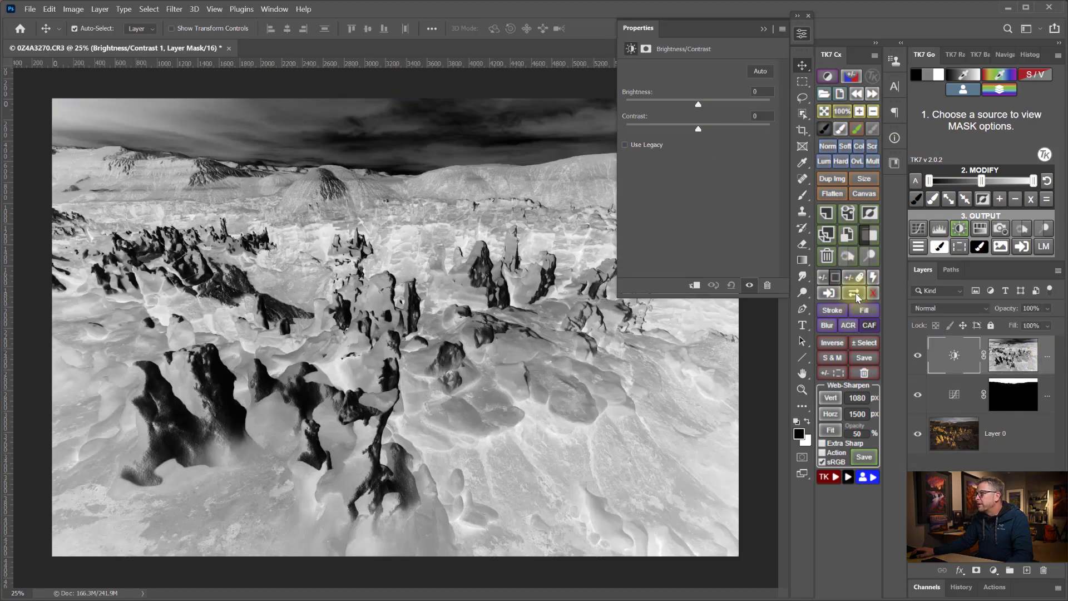
{"action": "left_click", "coordinate": [857, 297]}
{"action": "left_click_drag", "start_coordinate": [714, 105], "coordinate": [717, 130]}
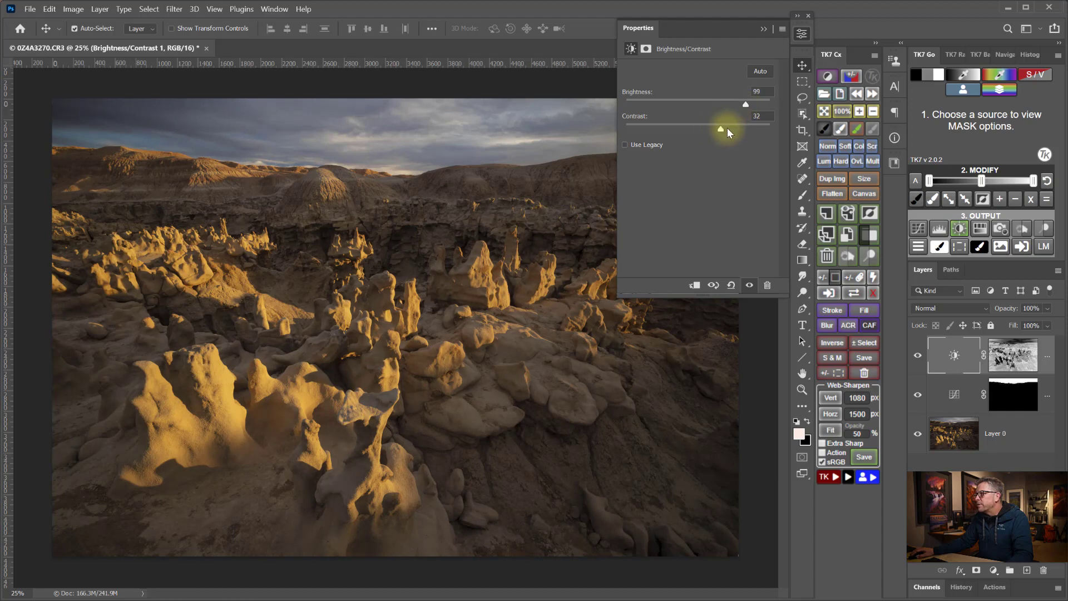
{"action": "left_click", "coordinate": [802, 35]}
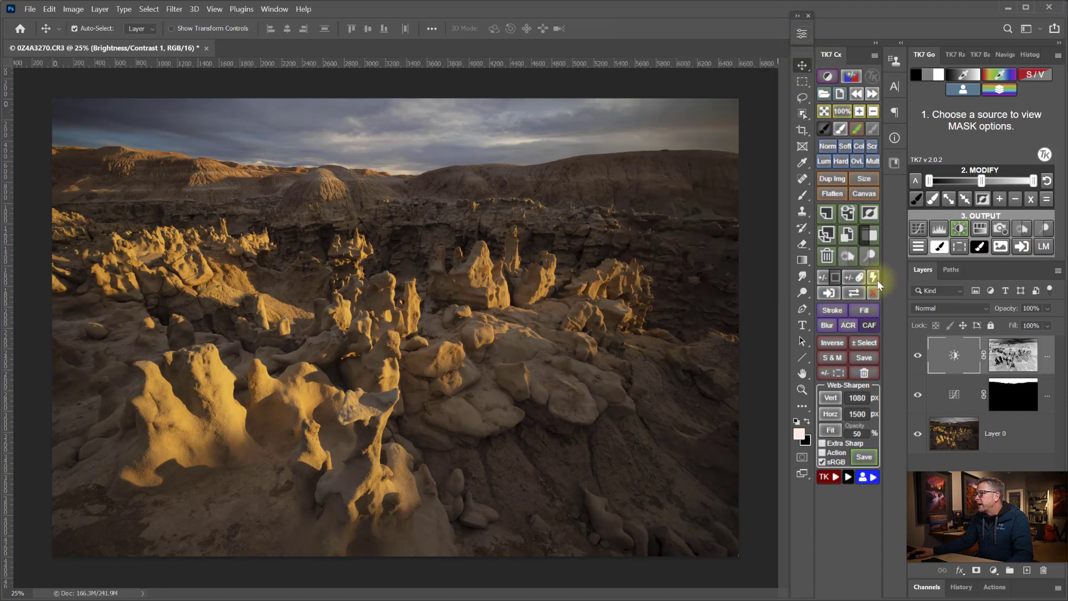
Step: Toggle the Brightness/Contrast layer and its mask on and off to compare the brightened rock
{"action": "left_click", "coordinate": [917, 356]}
{"action": "left_click", "coordinate": [918, 356]}
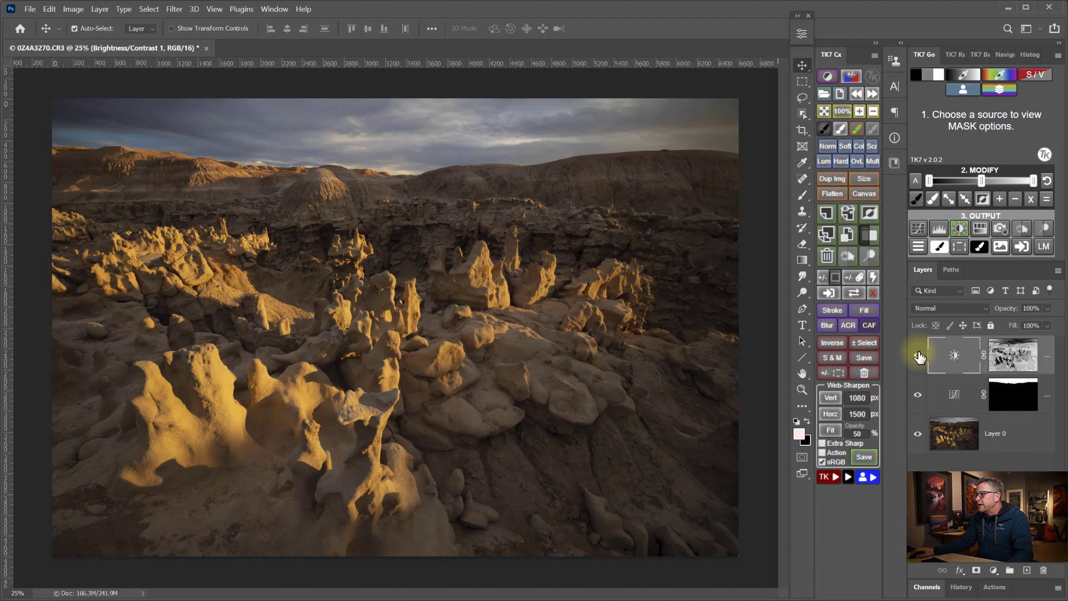
{"action": "left_click", "coordinate": [871, 293]}
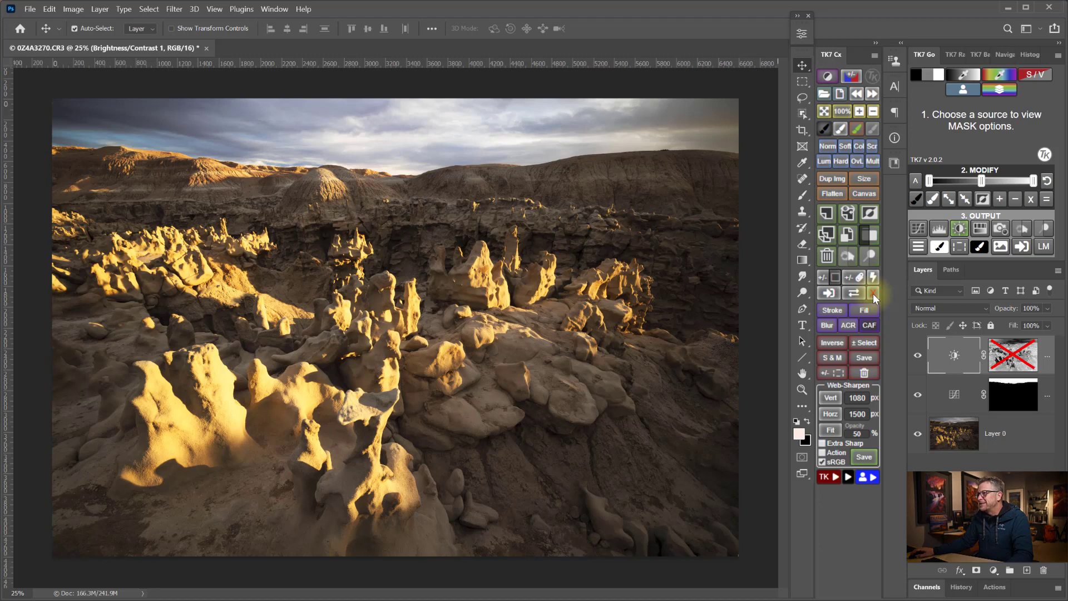
{"action": "left_click", "coordinate": [873, 295]}
{"action": "left_click", "coordinate": [917, 356]}
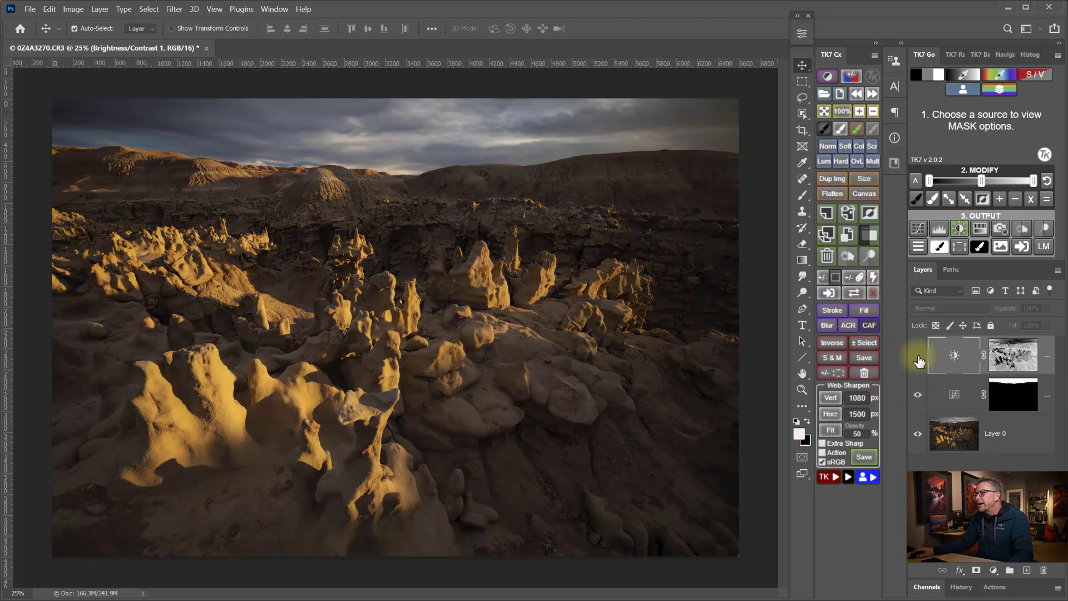
{"action": "left_click", "coordinate": [918, 356]}
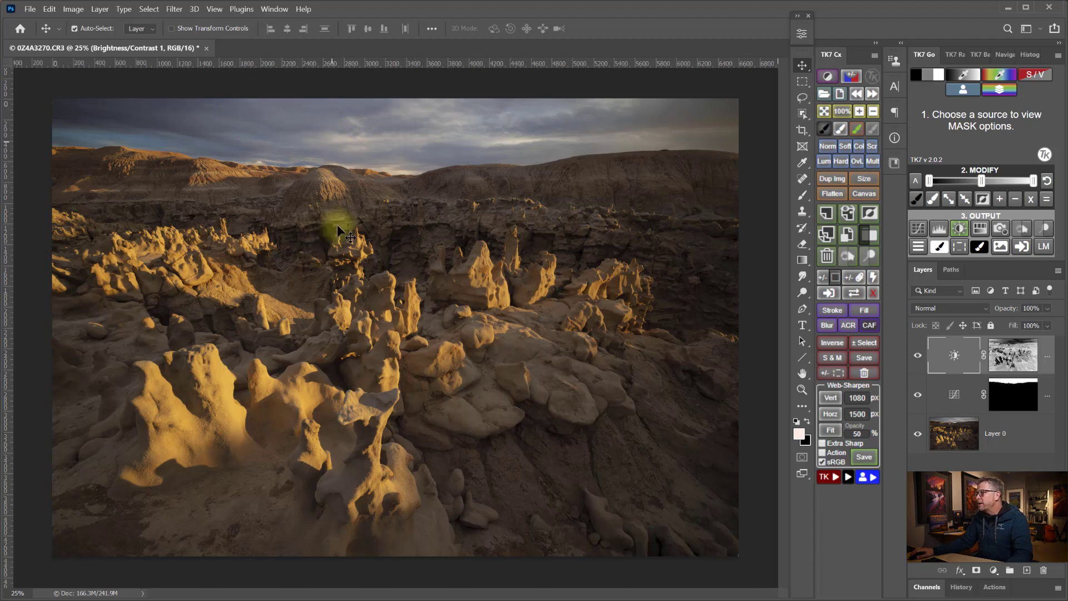
Step: Use Select Subject to fill the sky black in the Brightness/Contrast 1 mask, then deselect and view the mask
{"action": "left_click", "coordinate": [148, 10]}
{"action": "left_click", "coordinate": [160, 147]}
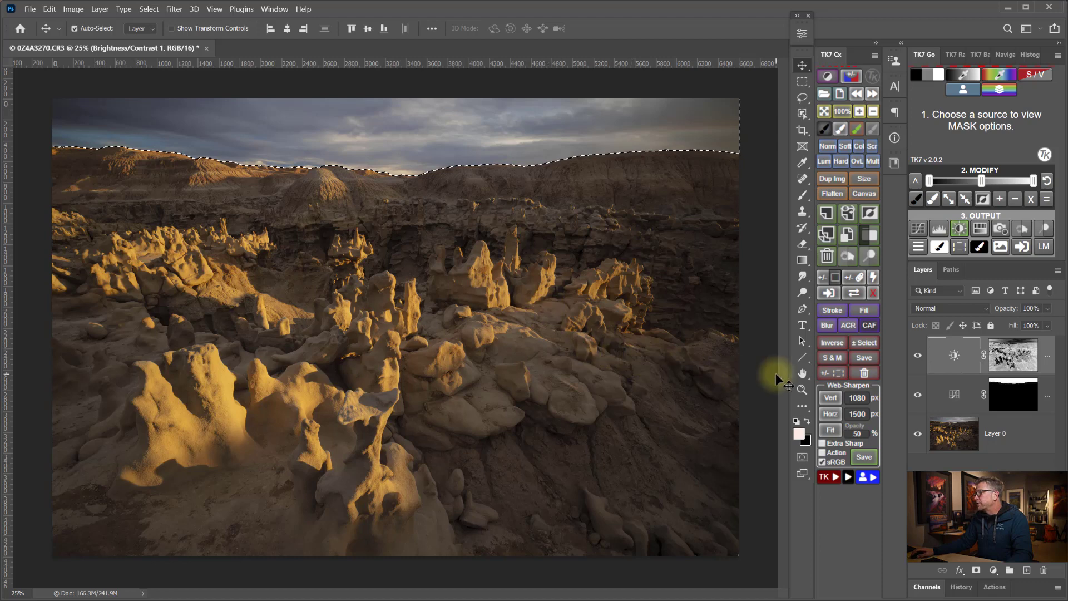
{"action": "left_click", "coordinate": [1014, 355]}
{"action": "left_click", "coordinate": [863, 310]}
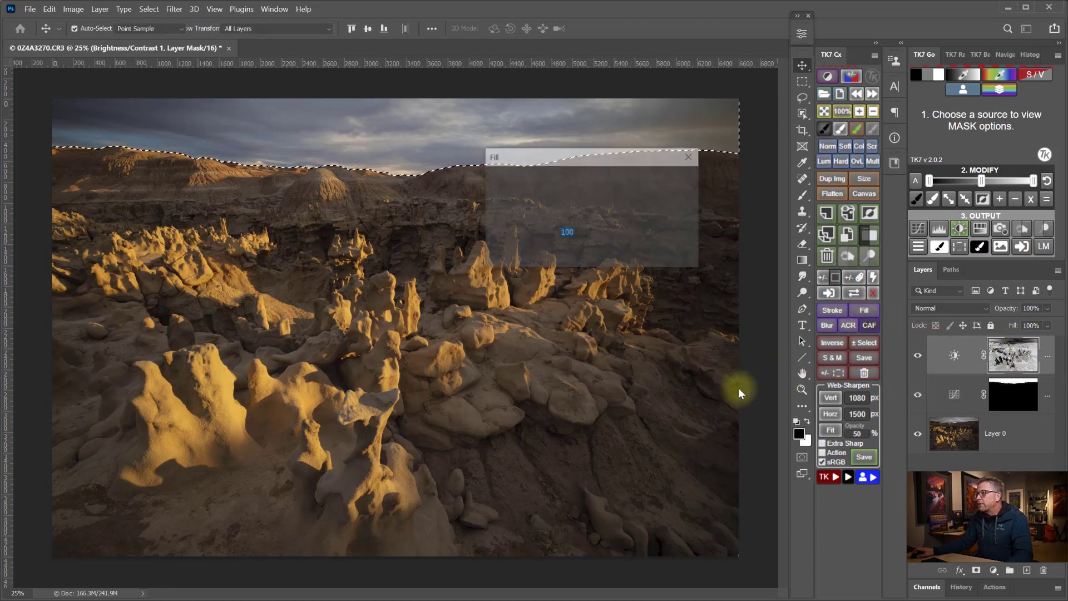
{"action": "left_click", "coordinate": [675, 180]}
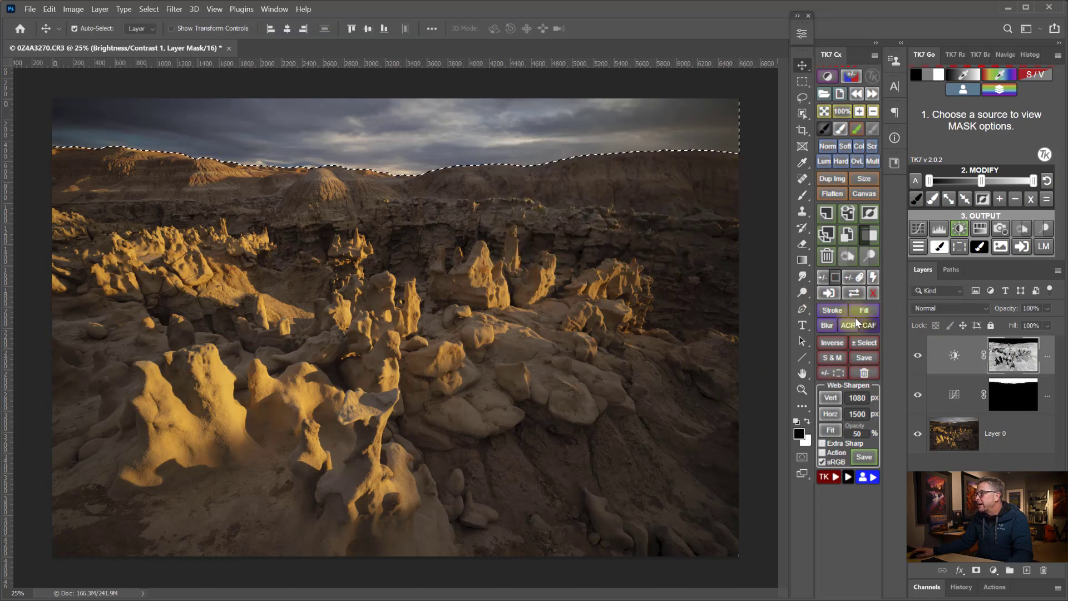
{"action": "left_click", "coordinate": [876, 344]}
{"action": "left_click", "coordinate": [854, 294]}
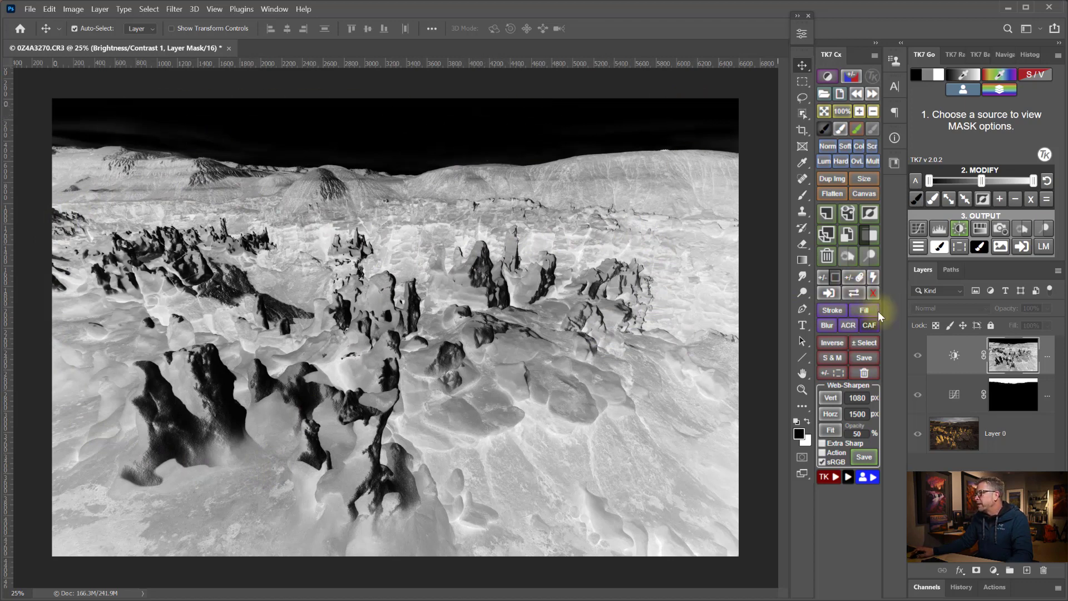
Step: Return to the colour photo and toggle Brightness/Contrast 1 off and on to compare its effect
{"action": "left_click", "coordinate": [912, 355]}
{"action": "left_click", "coordinate": [916, 357]}
{"action": "left_click", "coordinate": [918, 359]}
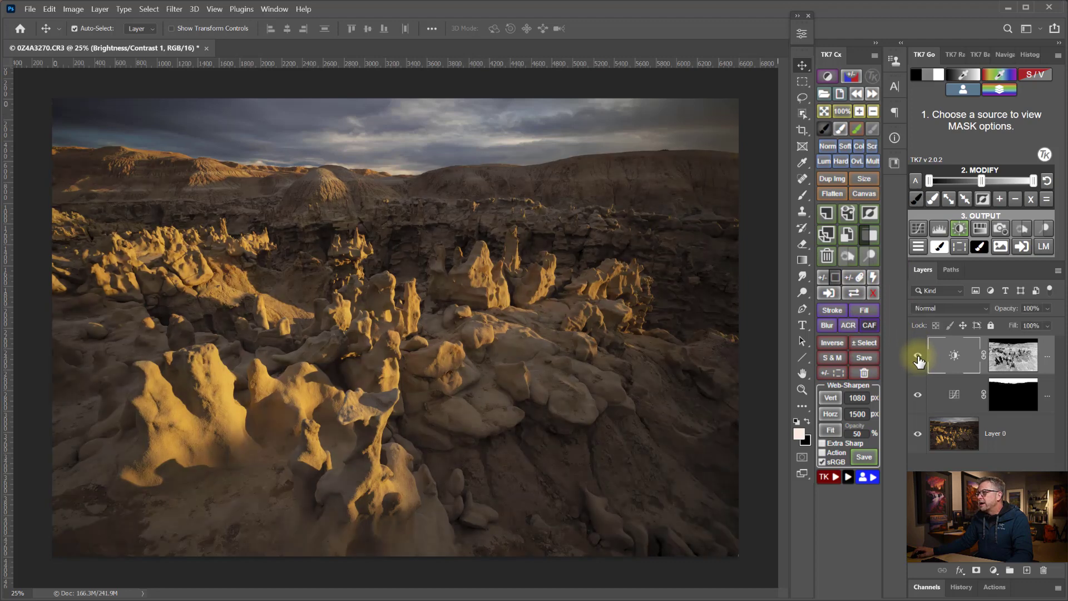
{"action": "left_click", "coordinate": [918, 359]}
{"action": "left_click", "coordinate": [918, 359]}
{"action": "left_click", "coordinate": [917, 359]}
{"action": "left_click", "coordinate": [917, 359]}
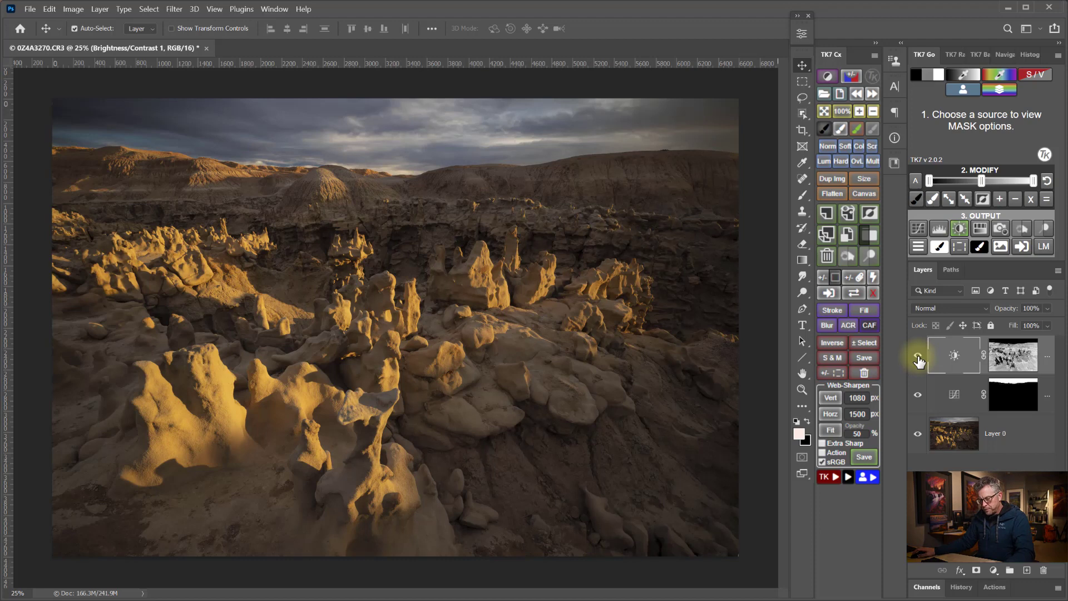
Step: Compare the original Layer 0 alone against the photo with all adjustments visible
{"action": "left_click", "coordinate": [917, 434], "text": "alt"}
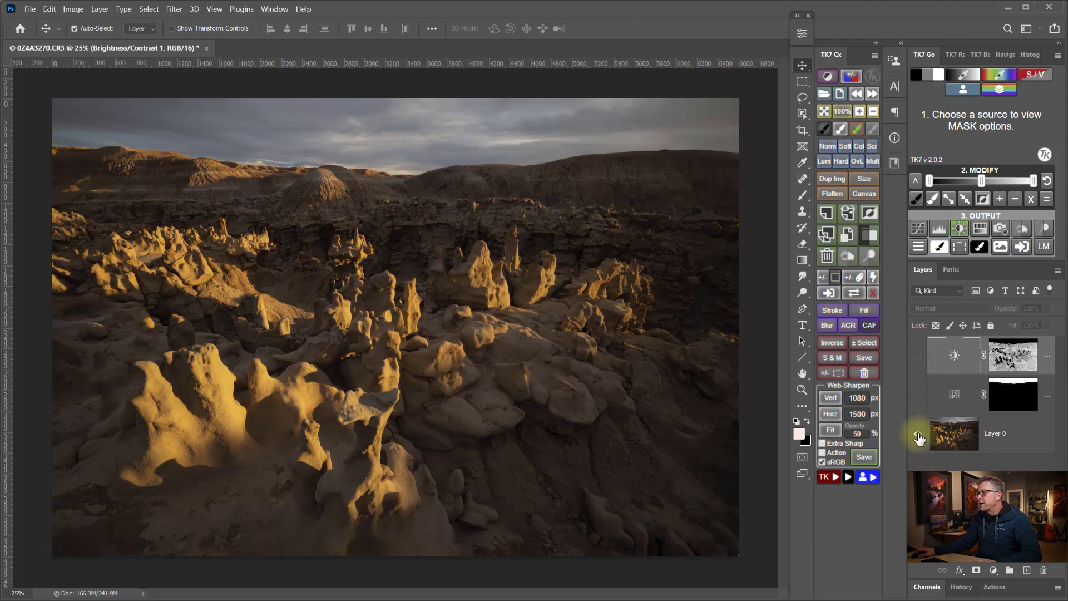
{"action": "left_click", "coordinate": [917, 437], "text": "alt"}
{"action": "left_click", "coordinate": [918, 435], "text": "alt"}
{"action": "left_click", "coordinate": [918, 435], "text": "alt"}
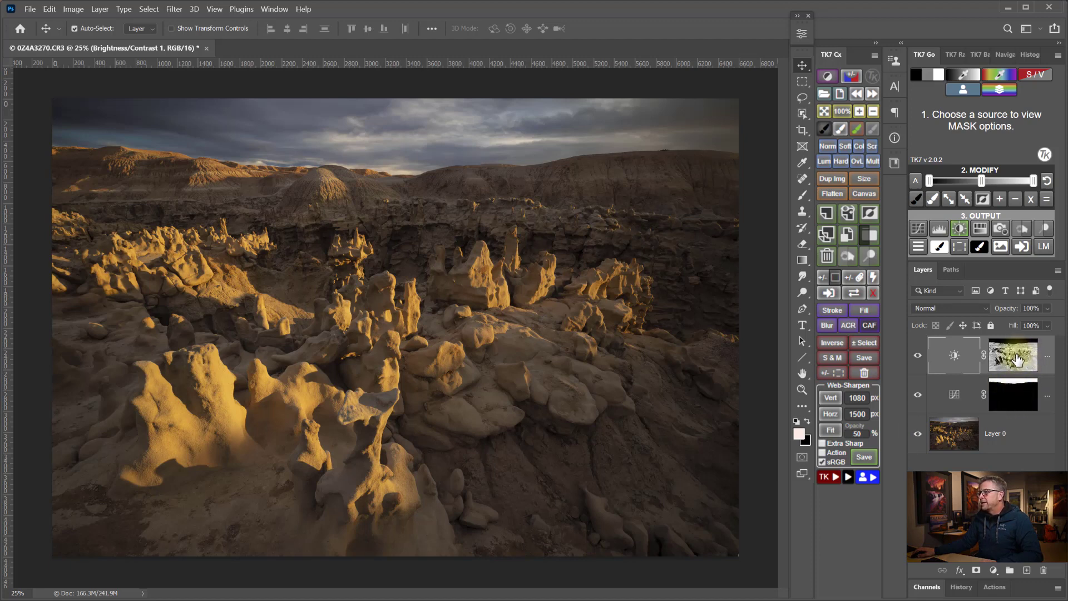
{"action": "left_click", "coordinate": [918, 436], "text": "alt"}
{"action": "left_click", "coordinate": [918, 436], "text": "alt"}
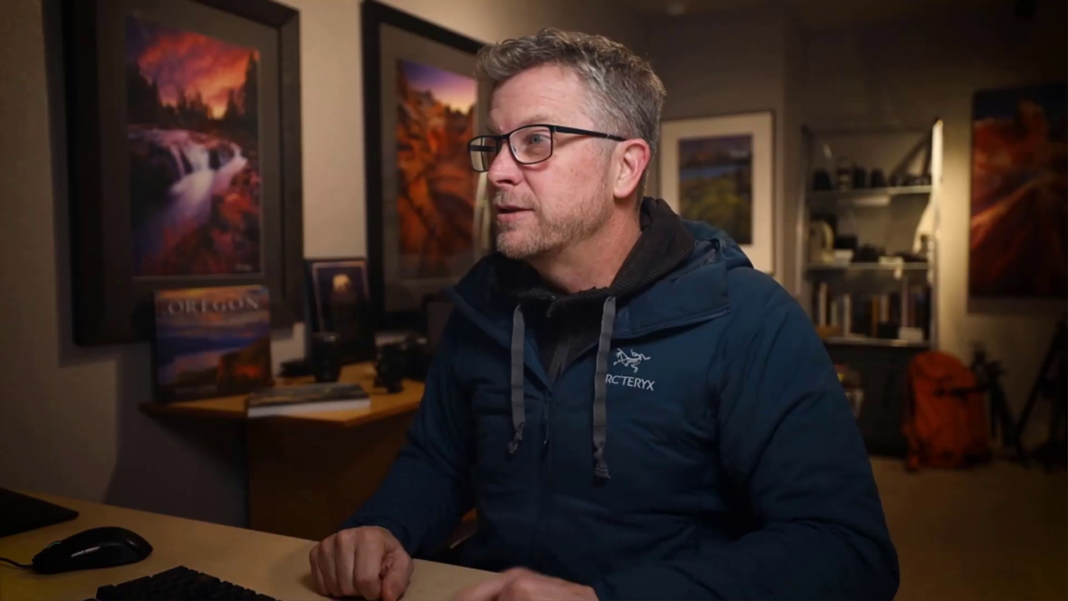